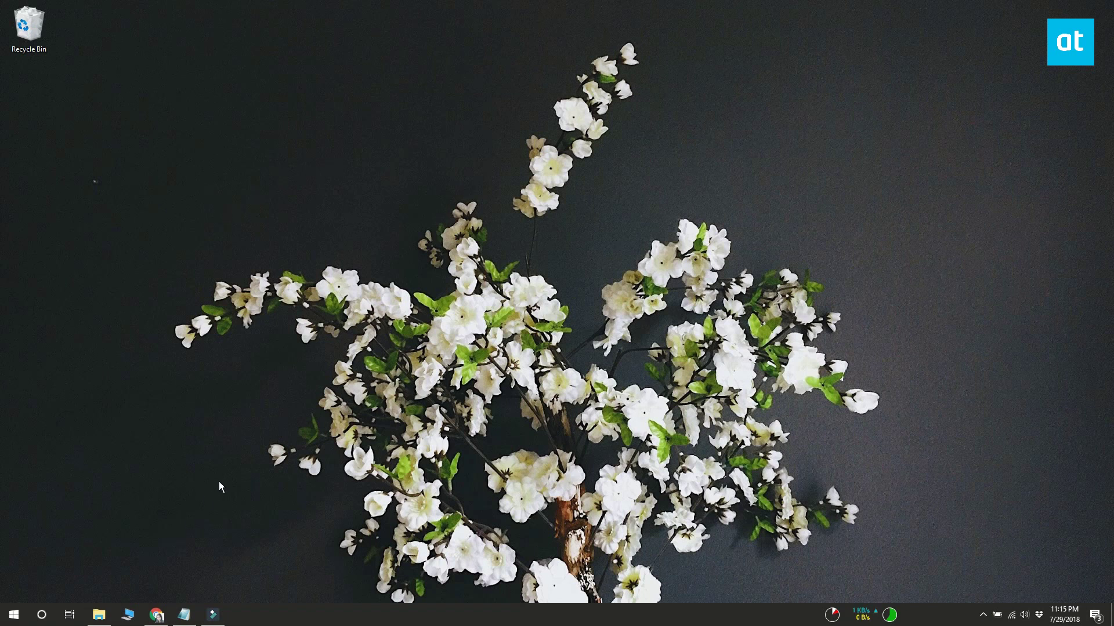
Go to Control Panel\System and Security\System from This PC in File Explorer.
key(super+3)
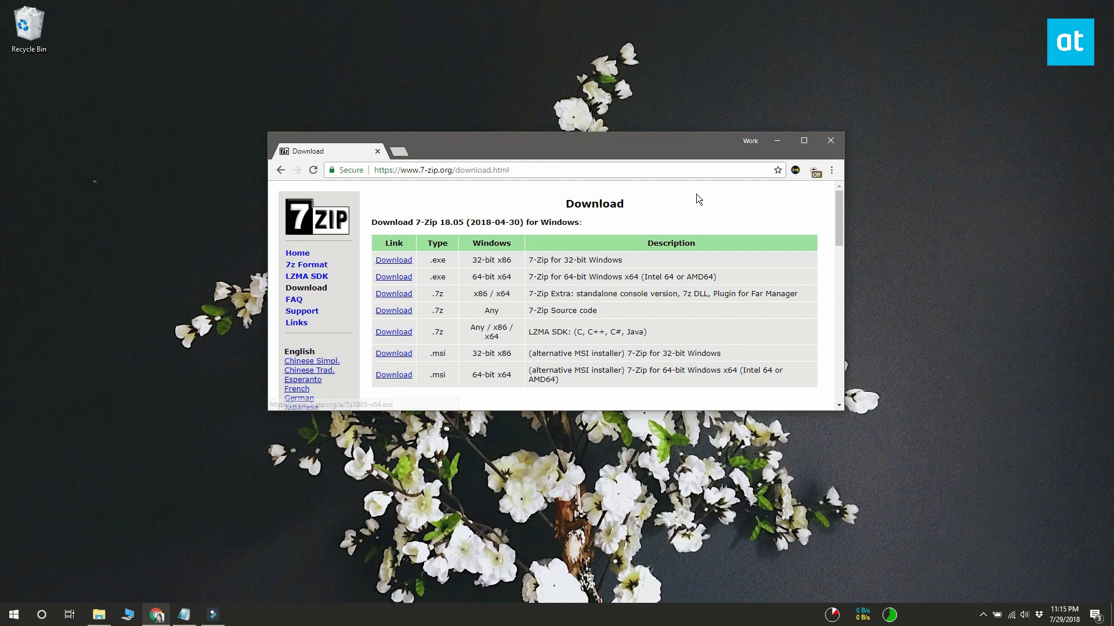
click(777, 141)
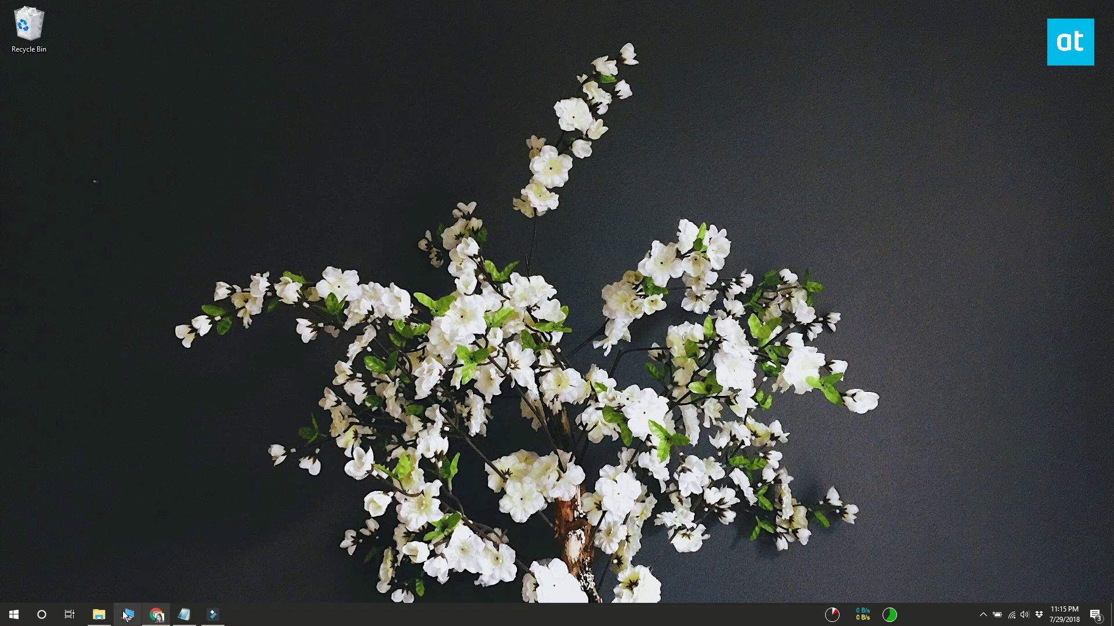
click(98, 614)
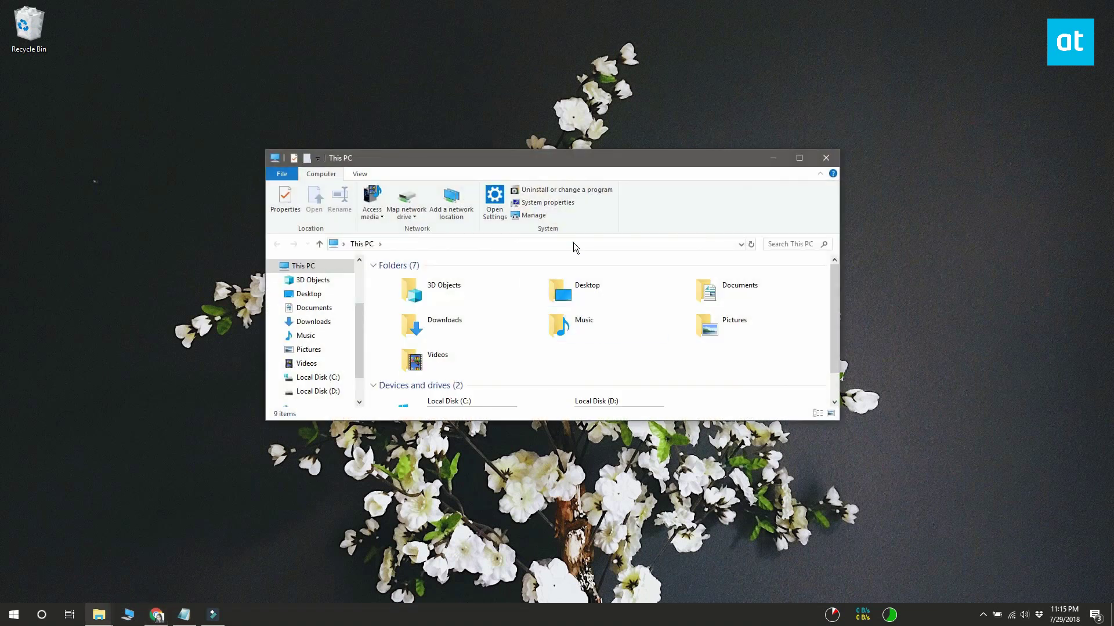
click(574, 244)
text(Control Panel\System and Security\System)
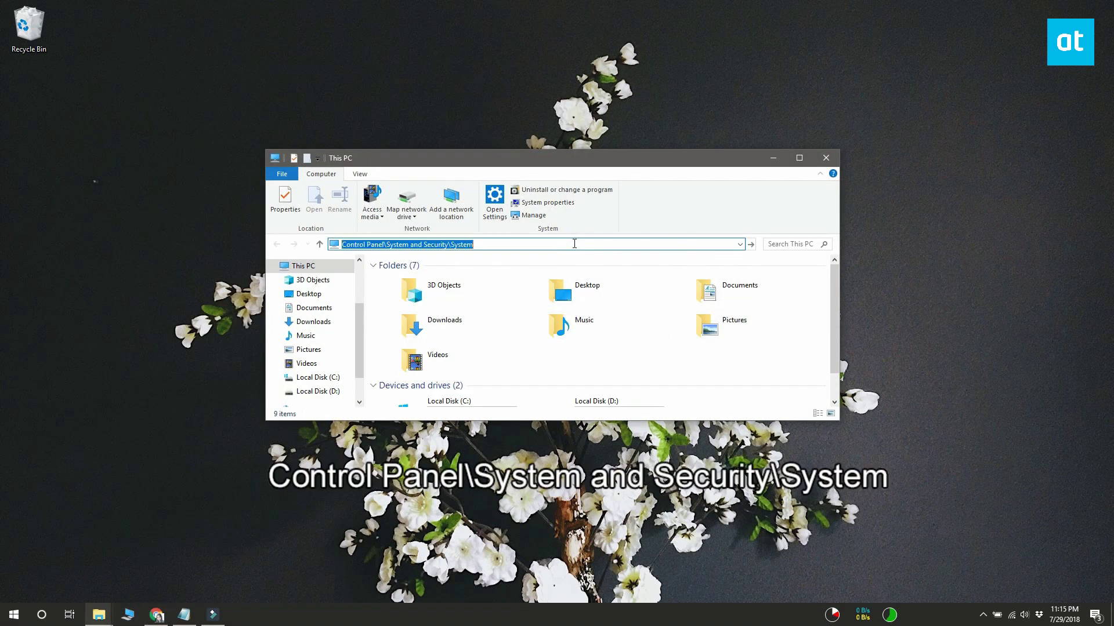
key(Return)
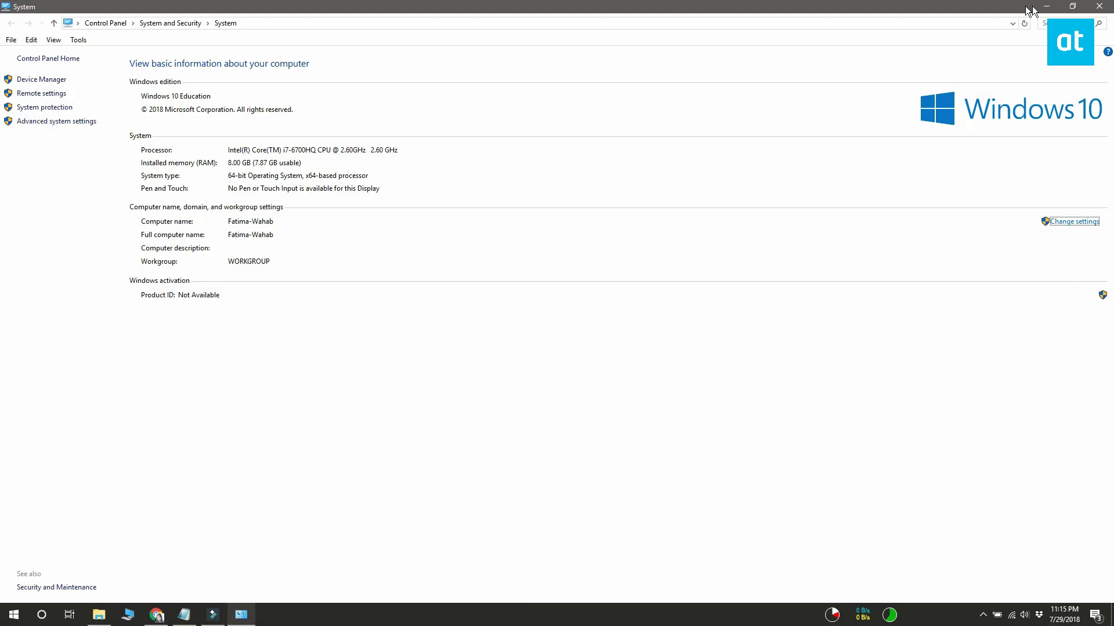
Open Advanced system settings and minimize the System window behind the dialog.
click(1076, 11)
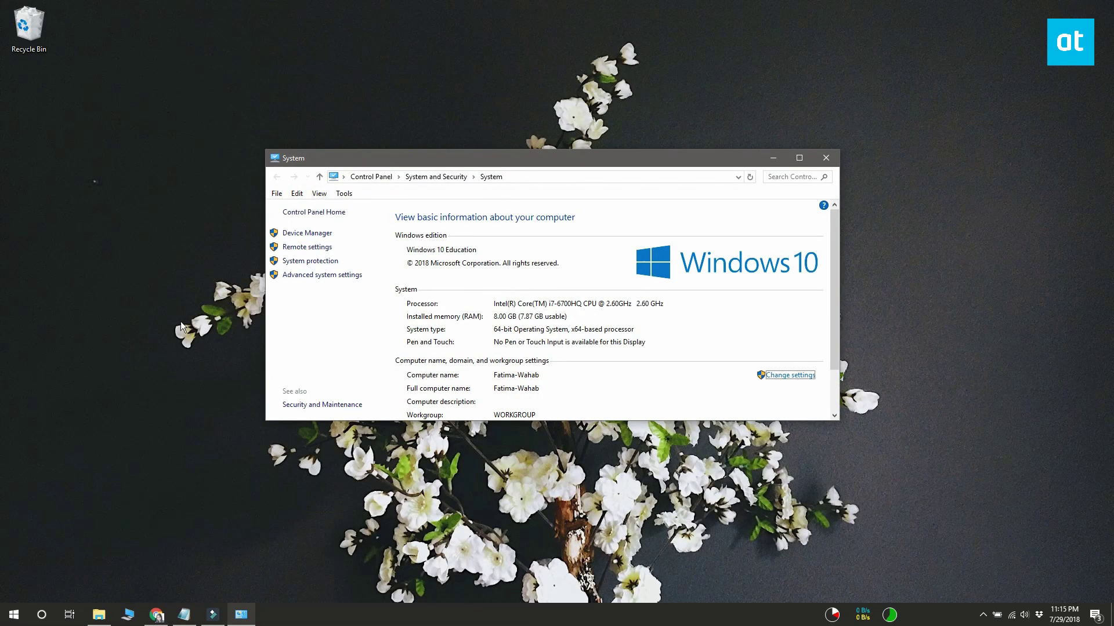
click(321, 276)
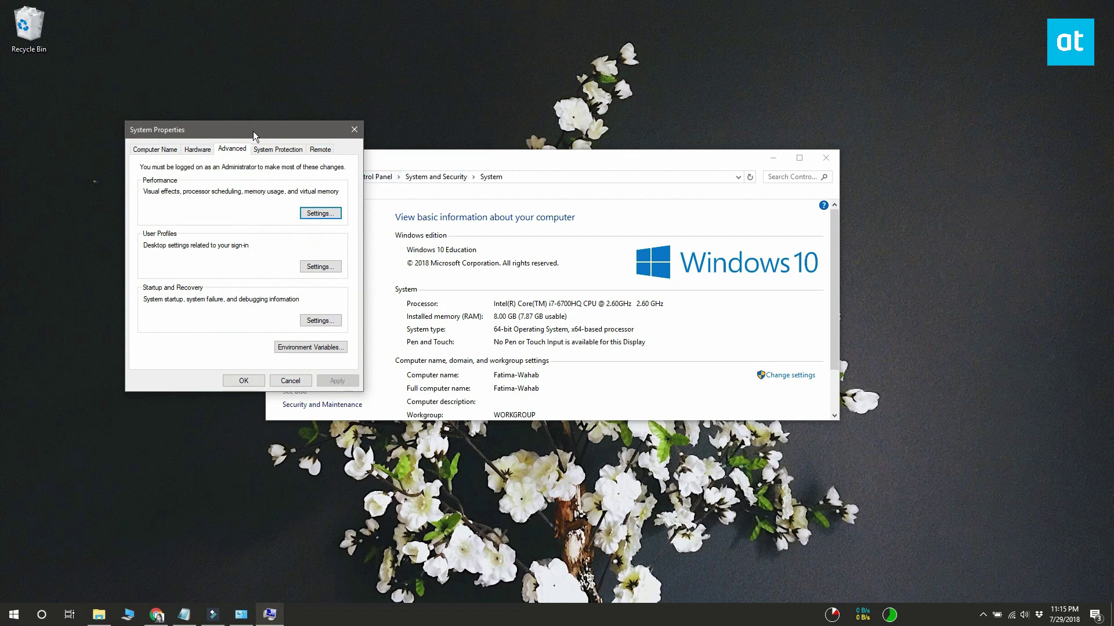
drag(265, 132, 554, 145)
click(774, 157)
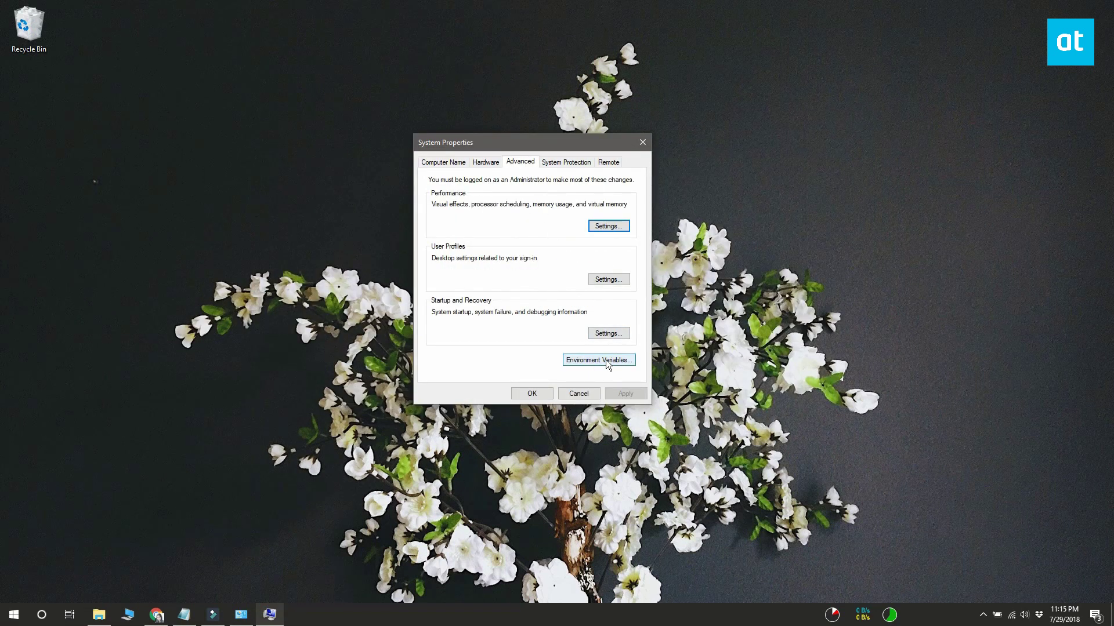
Edit the user Path environment variable and browse for a folder to add.
click(606, 361)
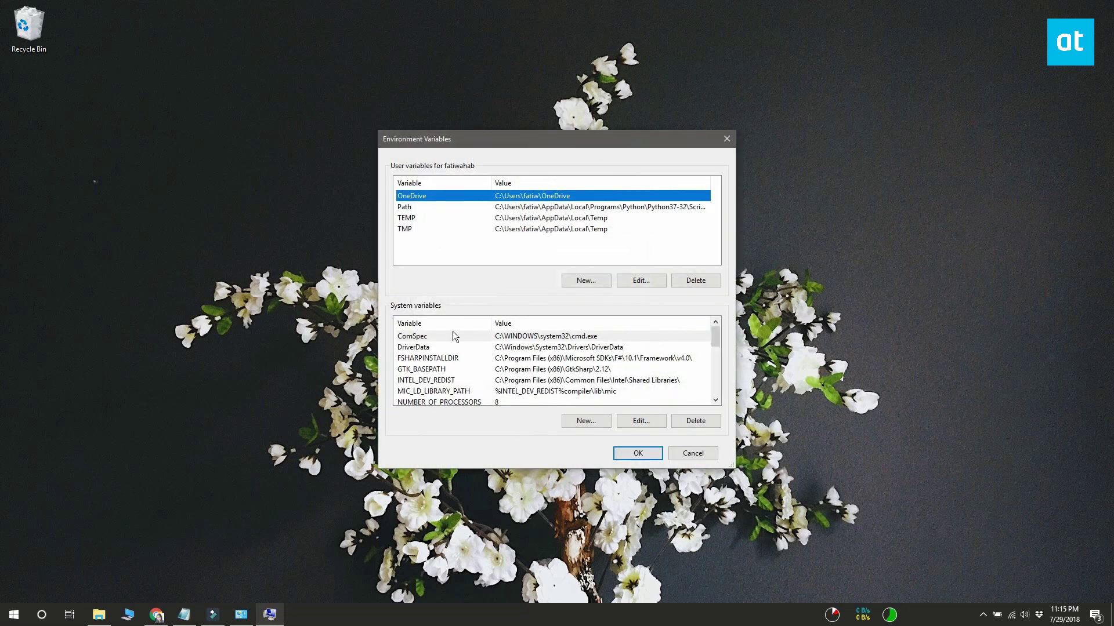
click(514, 211)
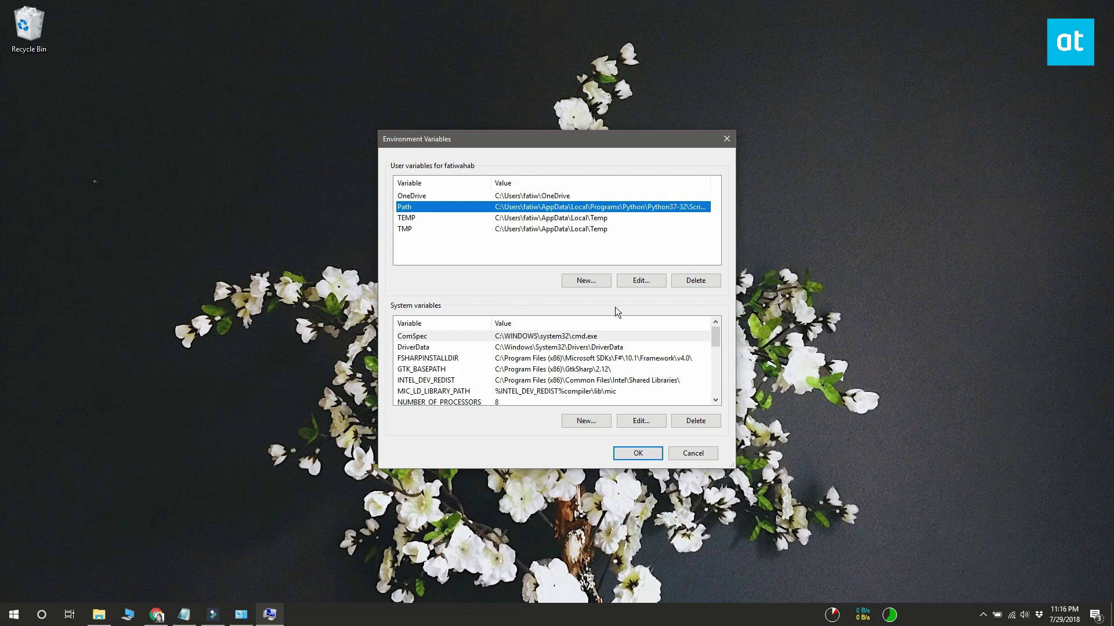
click(640, 281)
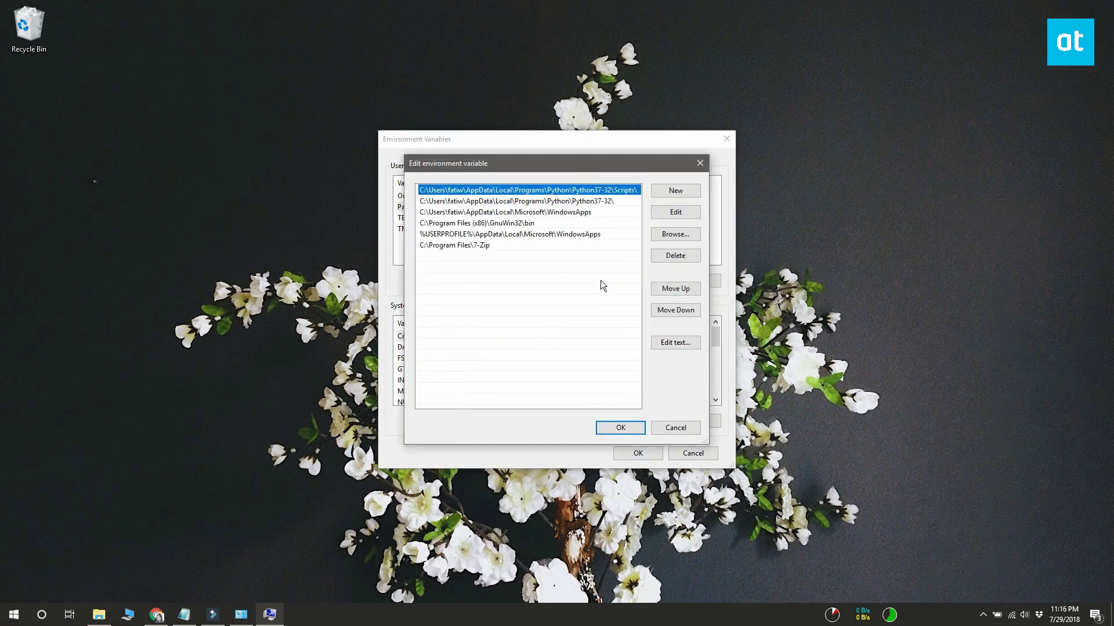
click(676, 235)
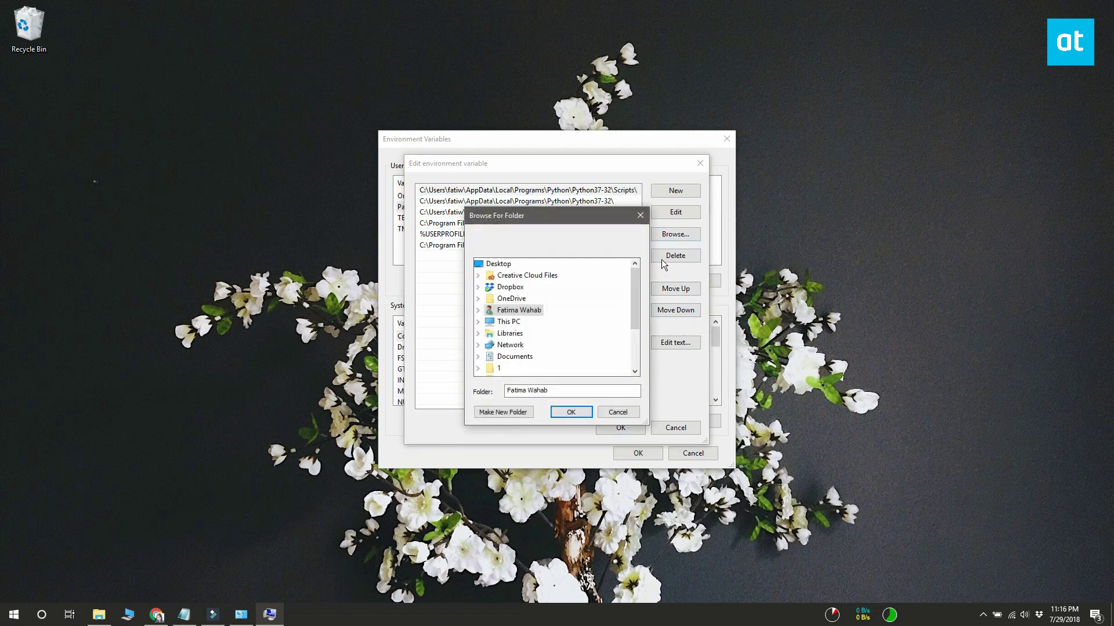
Choose the C:\Program Files\7-Zip folder in the folder browser.
click(558, 323)
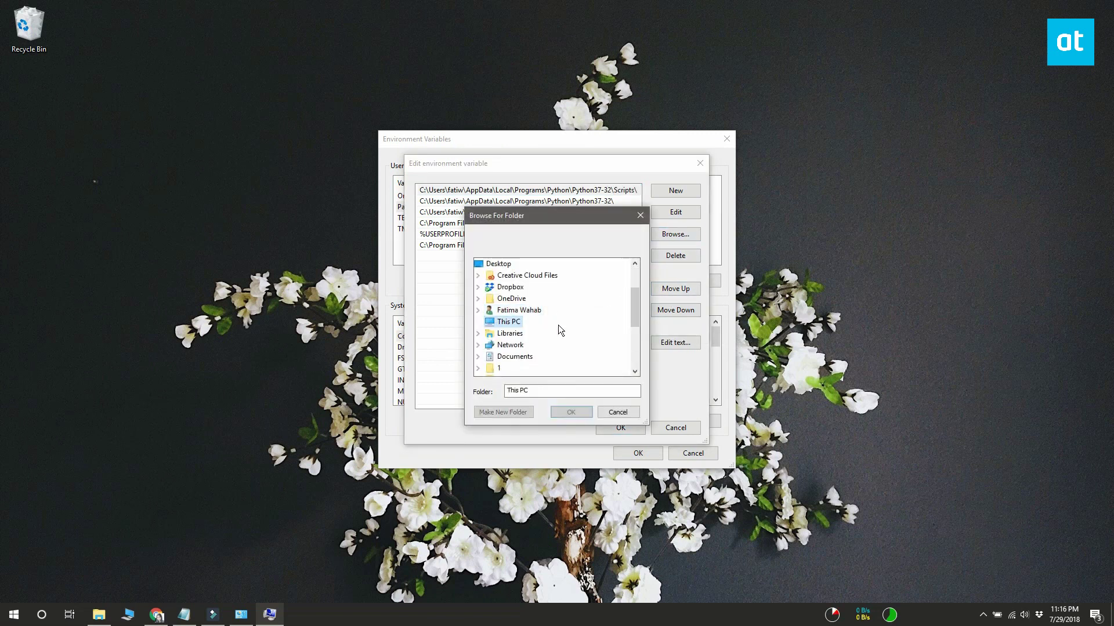
click(531, 321)
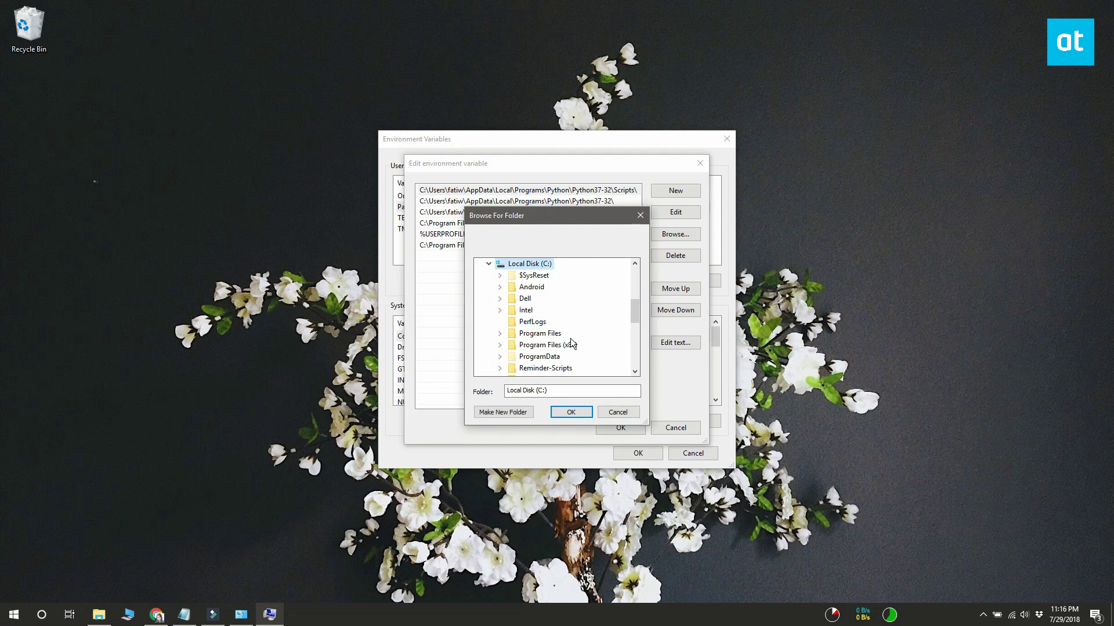
click(543, 333)
click(540, 277)
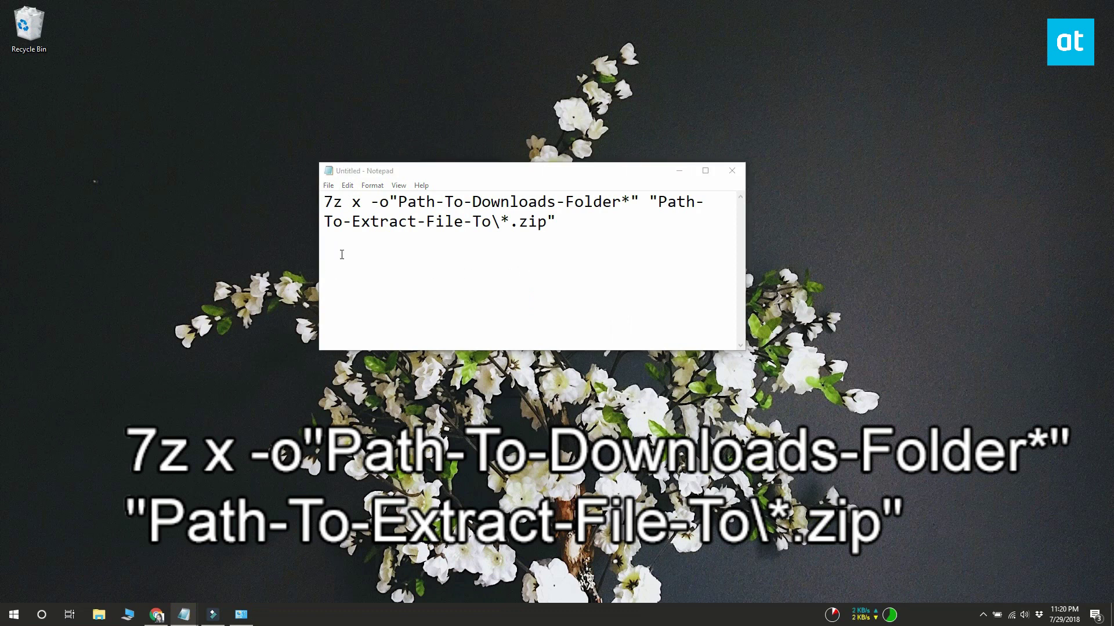
Change the 7z x command's placeholder paths to the real Desktop paths.
click(538, 270)
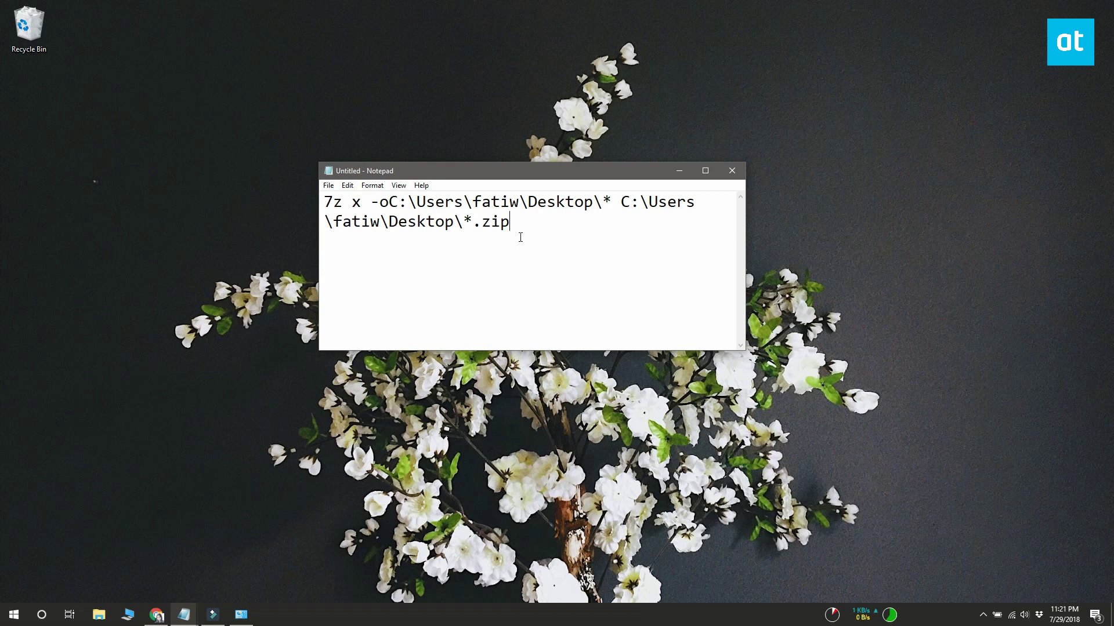
Start saving the note to the Desktop with the file type set to All files.
key(ctrl+s)
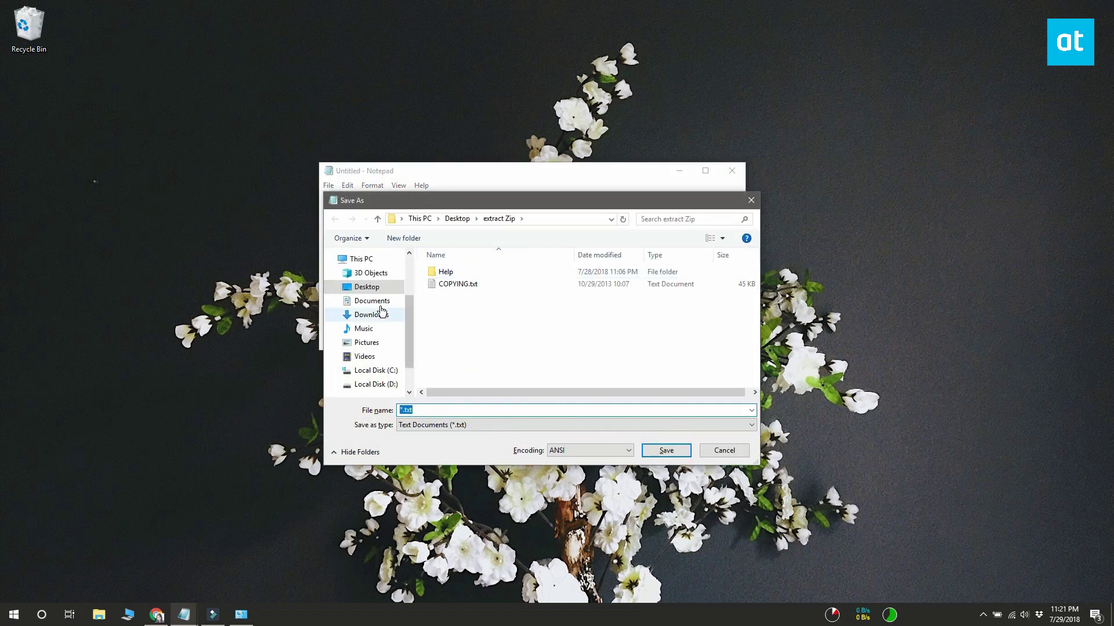
click(367, 293)
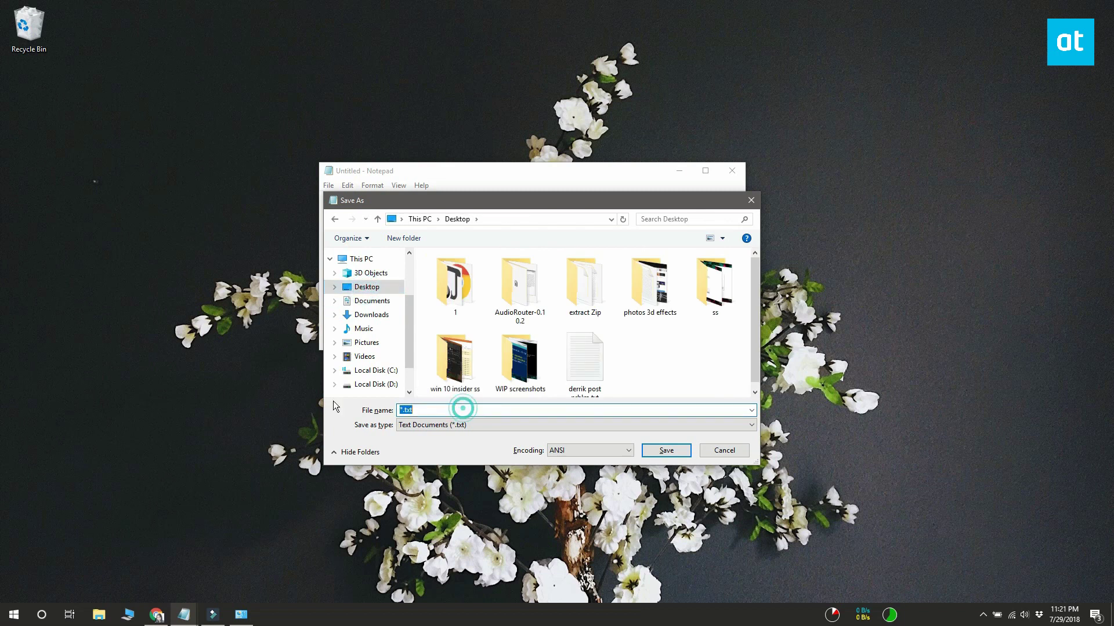
text(s)
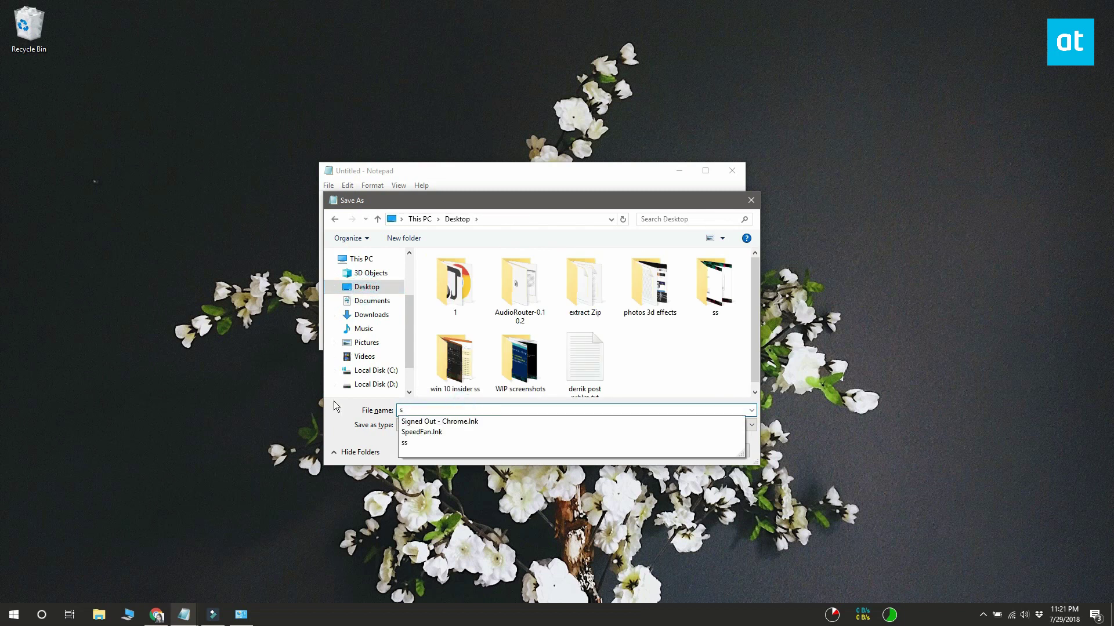
text(cript)
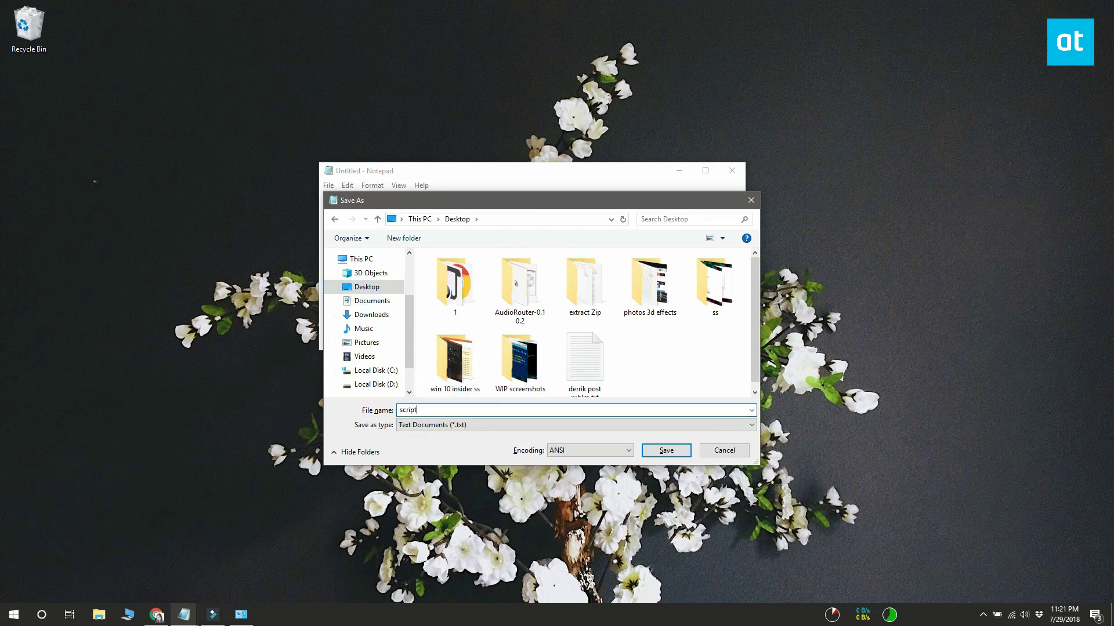
text(.bat)
click(447, 431)
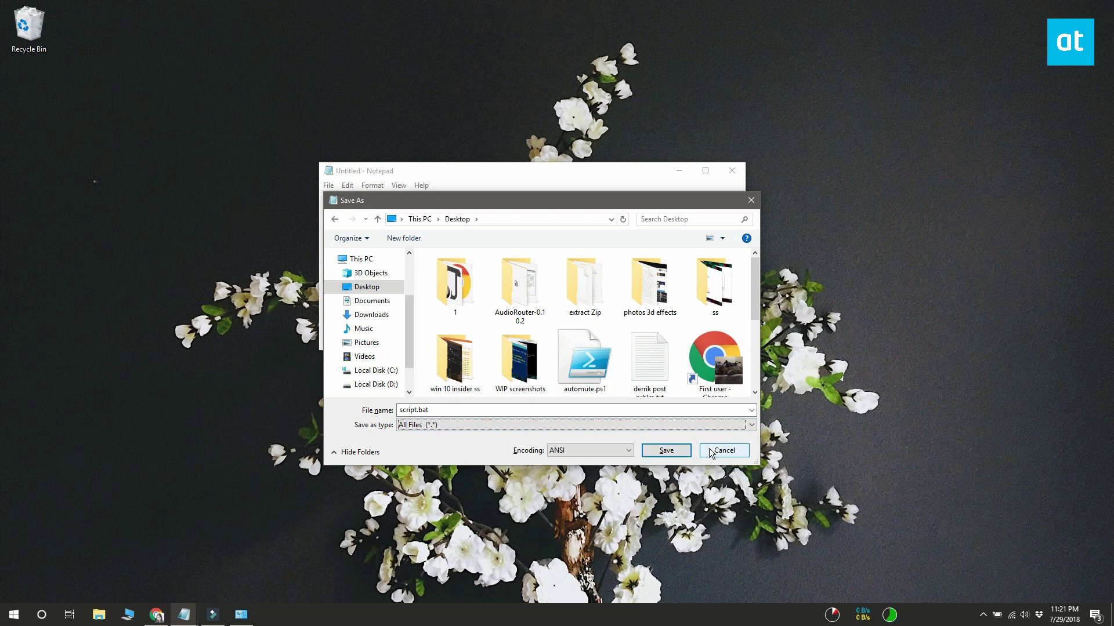
Save it as script.bat in a new 'zip files extract' folder and close Notepad.
click(397, 239)
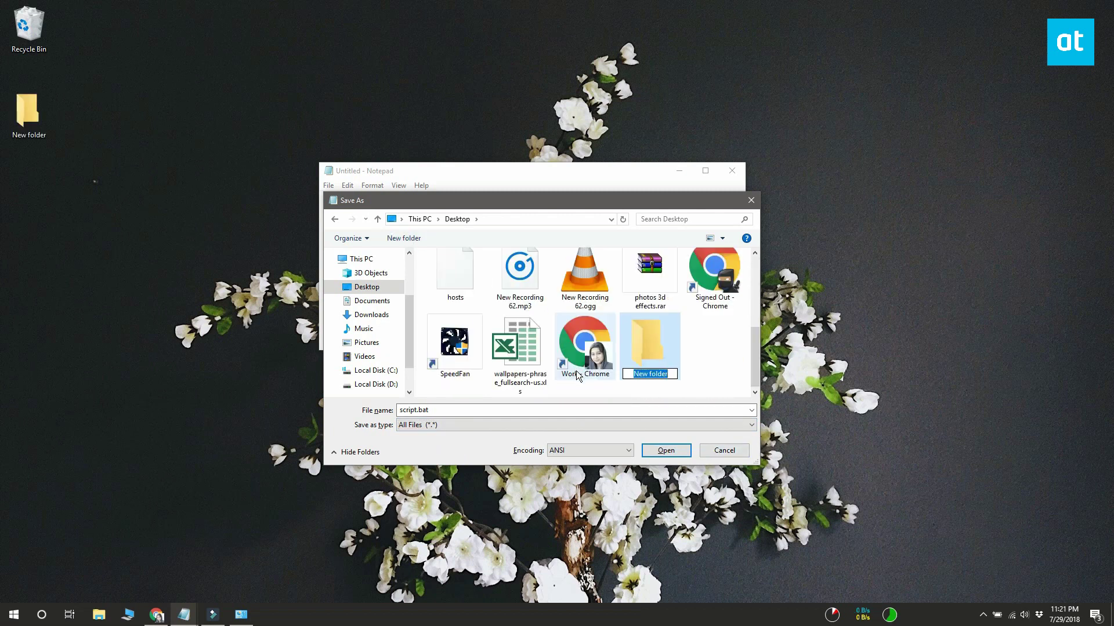
text(zi)
text(p files )
text(extraact)
key(BackSpace)
key(BackSpace)
key(BackSpace)
text(ct)
key(Return)
key(Return)
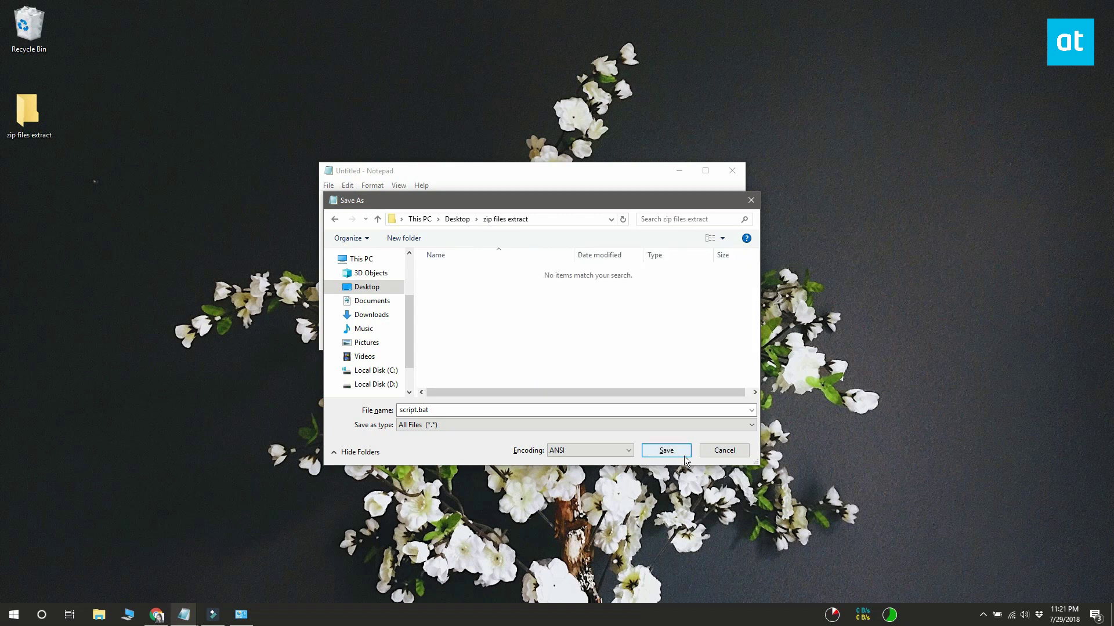
click(660, 450)
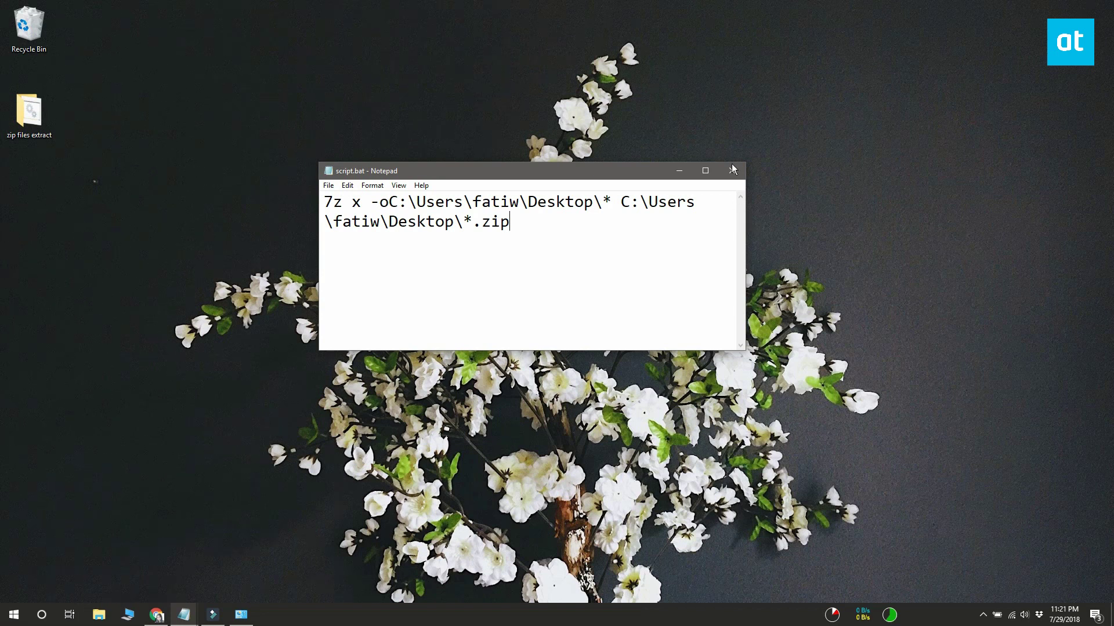
click(732, 171)
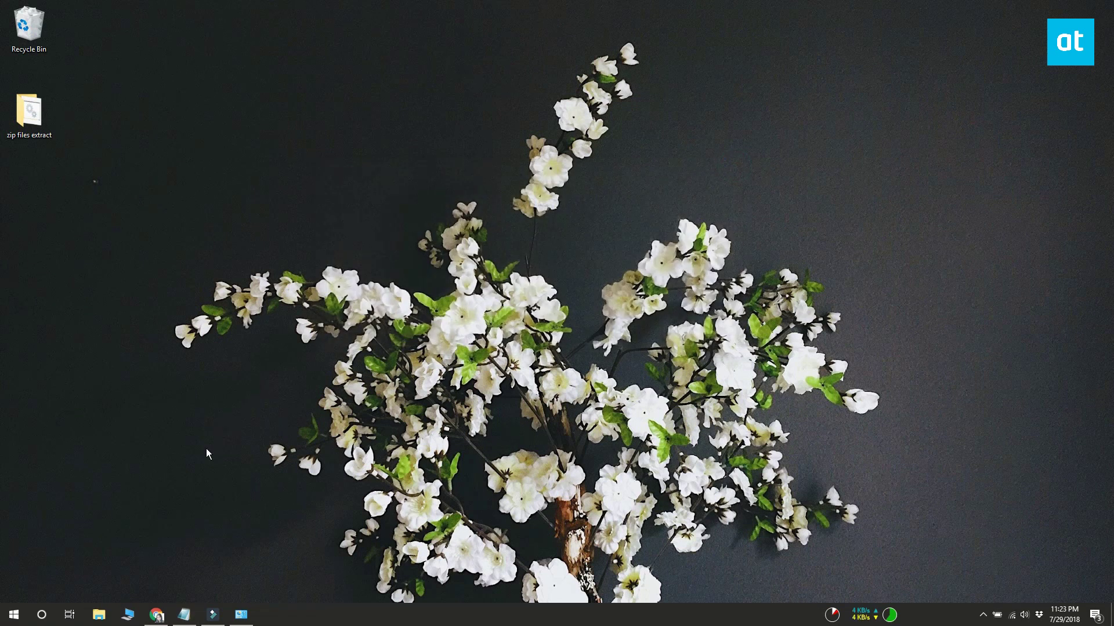
Download File Watcher Utilities from SourceForge and select script.bat in 'zip files extract'.
click(158, 618)
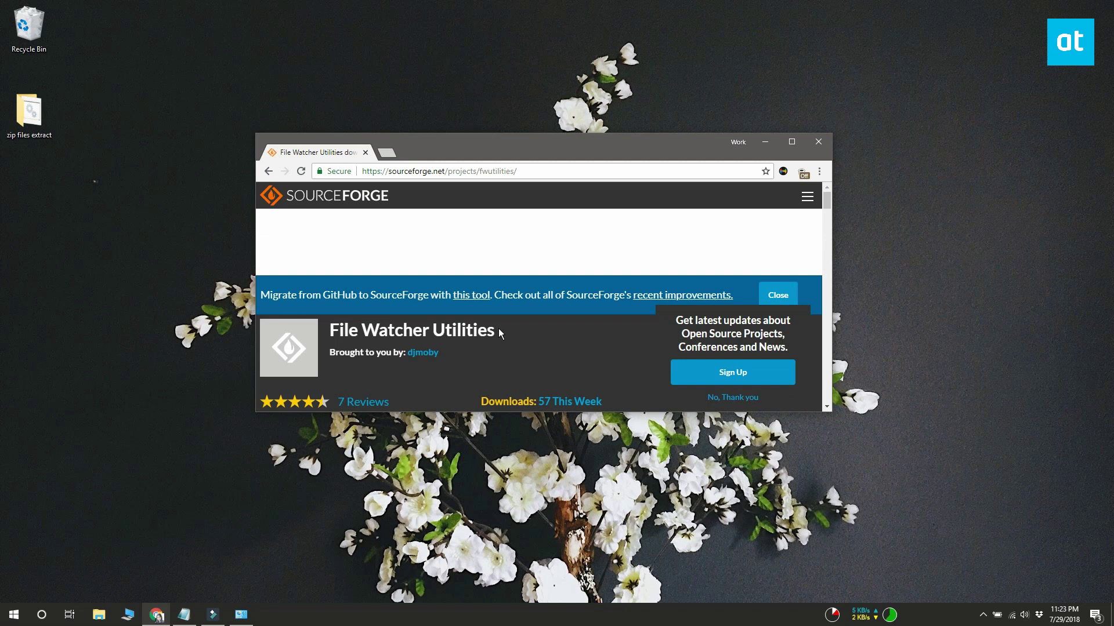
scroll(442, 346, down, 2)
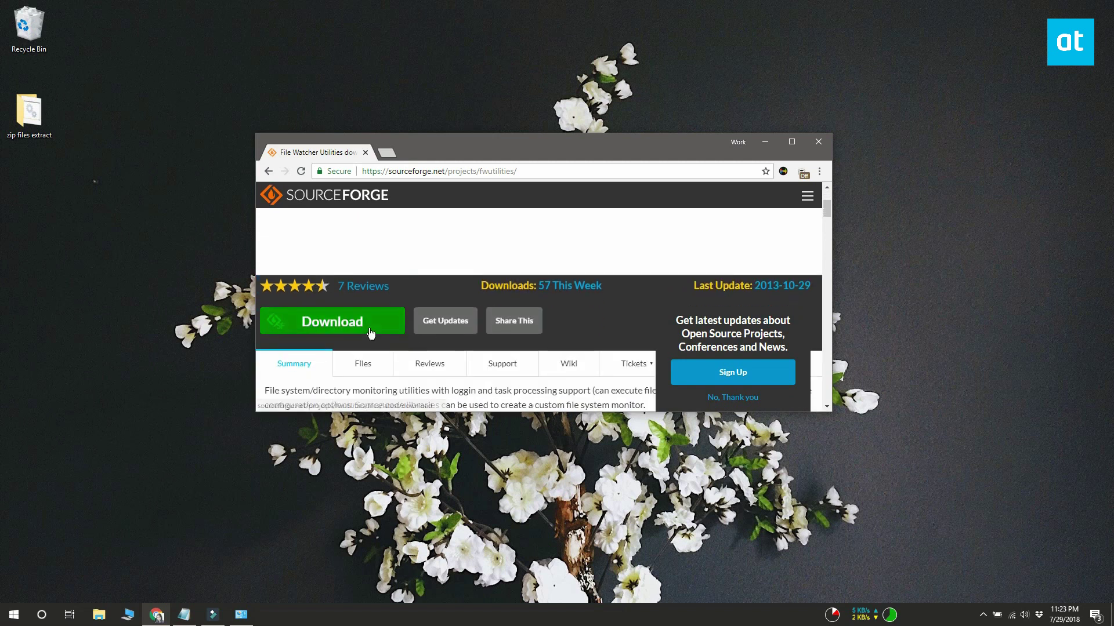
click(396, 326)
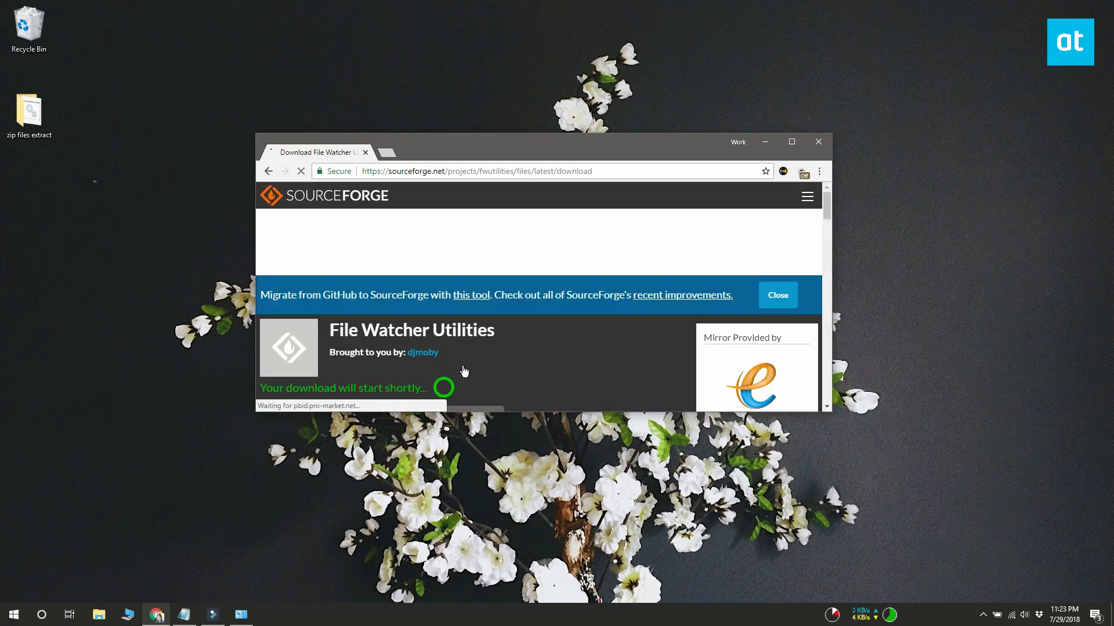
scroll(791, 373, down, 1)
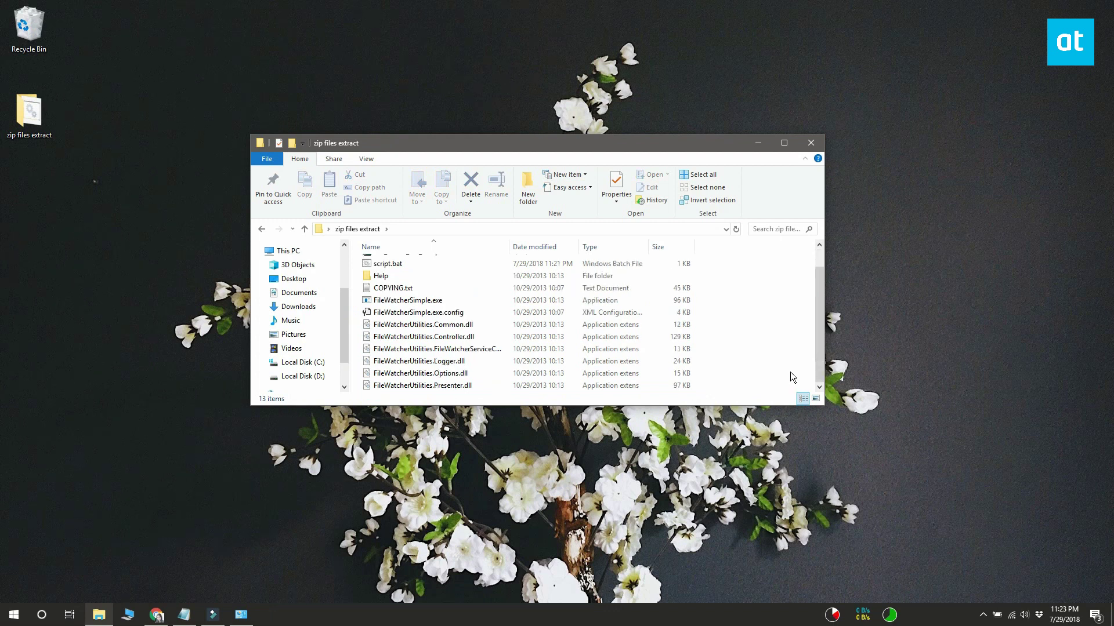
click(388, 263)
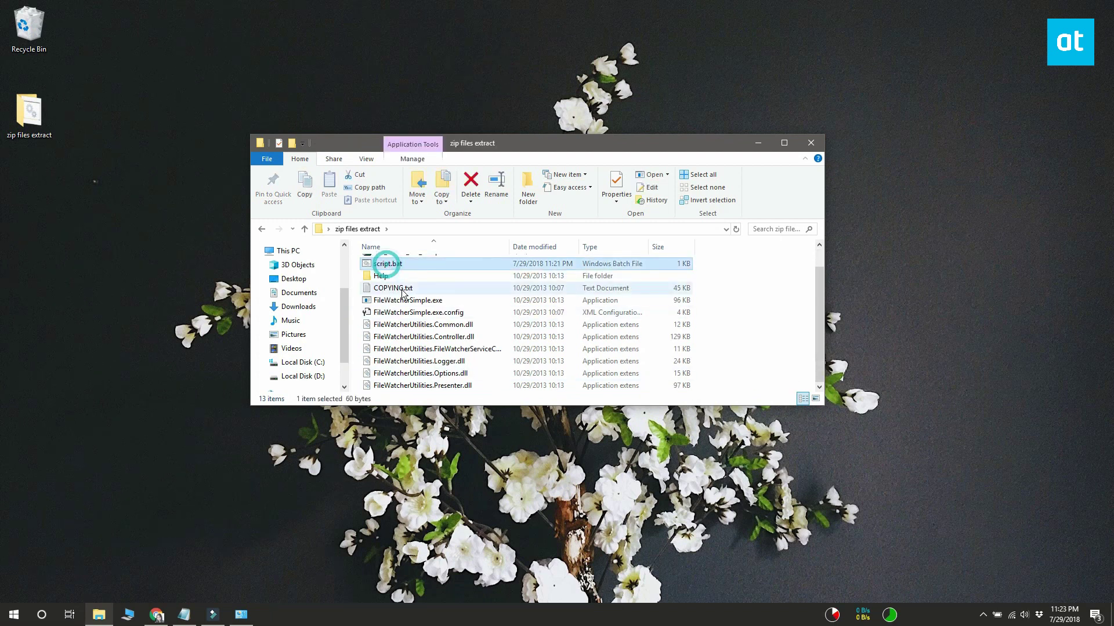
Launch FileWatcherSimple.exe and start a new watcher named 'extract zip files'.
double_click(408, 300)
click(758, 143)
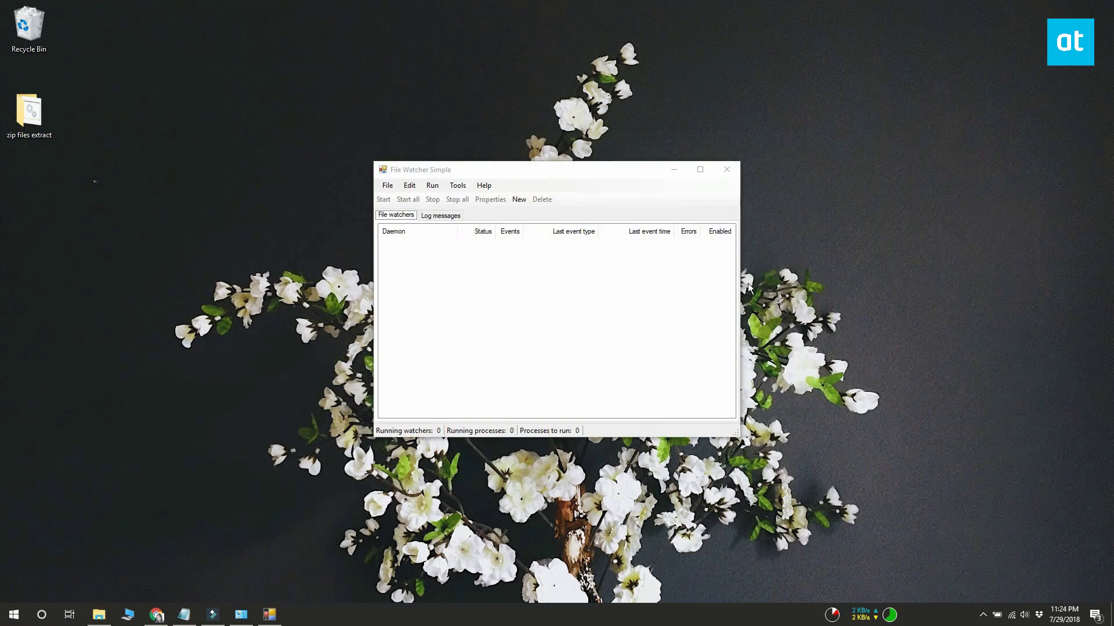
click(515, 170)
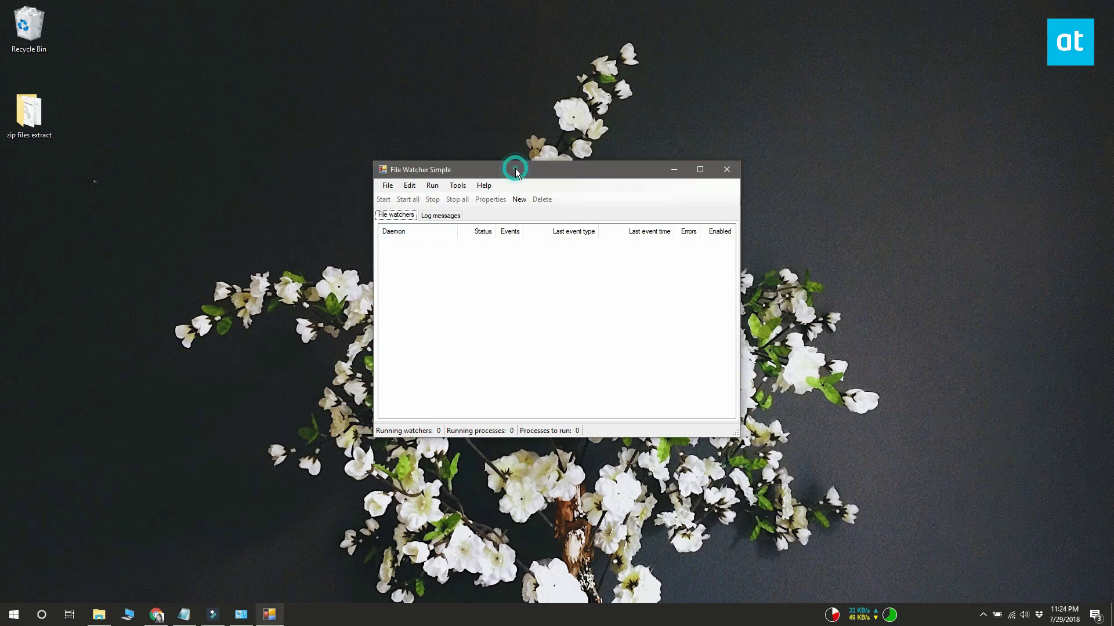
key(ctrl+n)
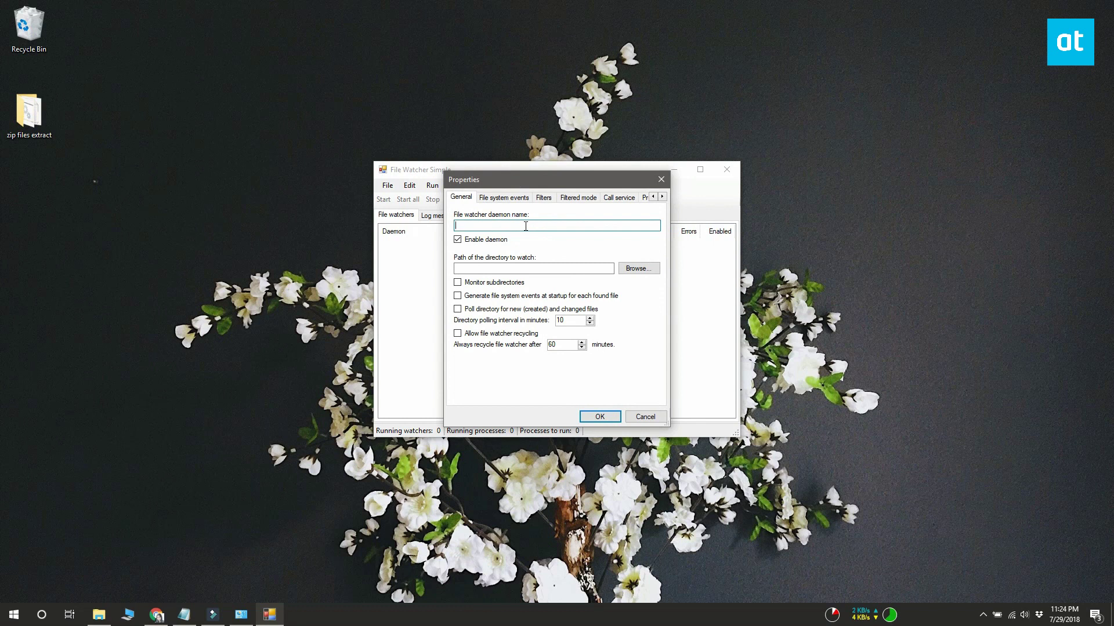
text(ext)
text(ract zip)
text( files)
Set the Desktop as the watched directory and show the file system events settings.
click(632, 267)
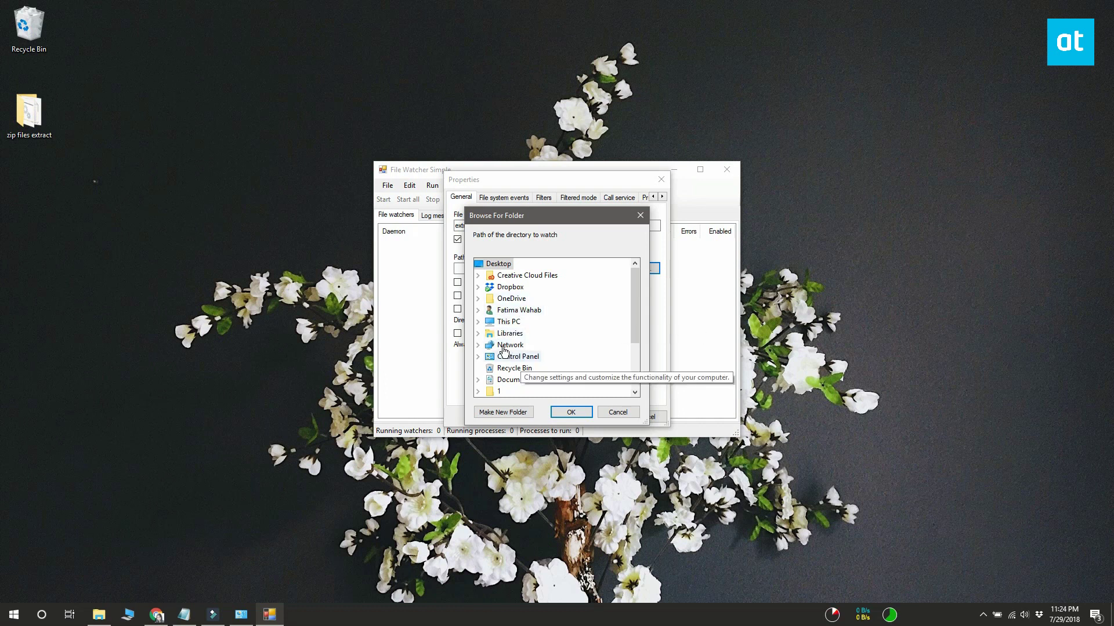
double_click(503, 321)
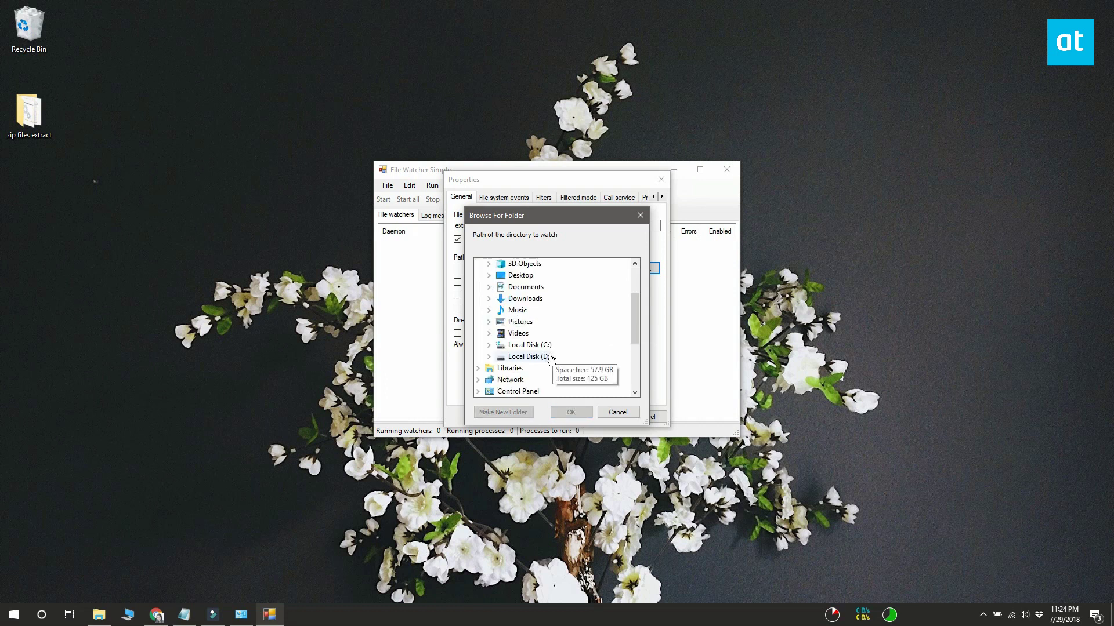
double_click(521, 275)
click(586, 413)
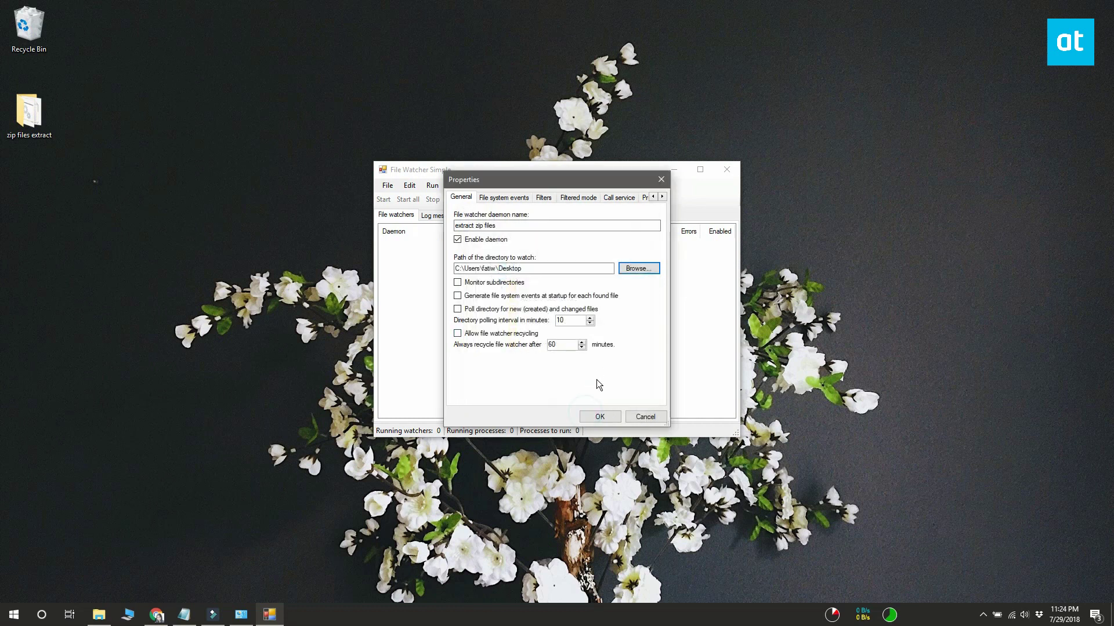
click(505, 197)
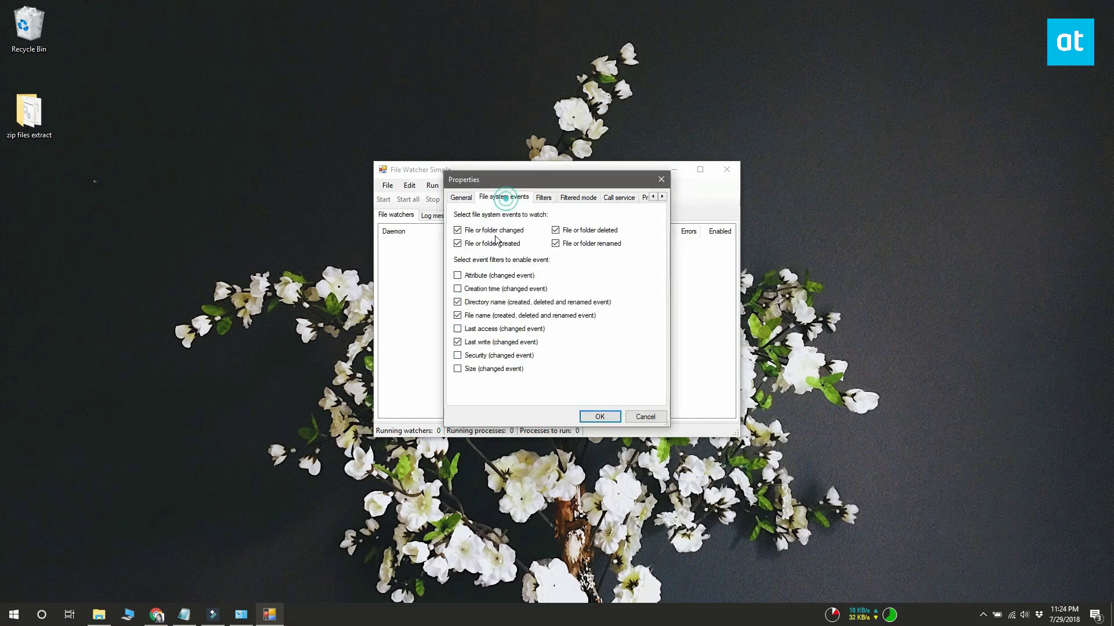
Uncheck the 'File or folder created' and 'File or folder deleted' events.
click(457, 243)
click(555, 230)
Enter *.zip as the main file name filter string.
click(541, 202)
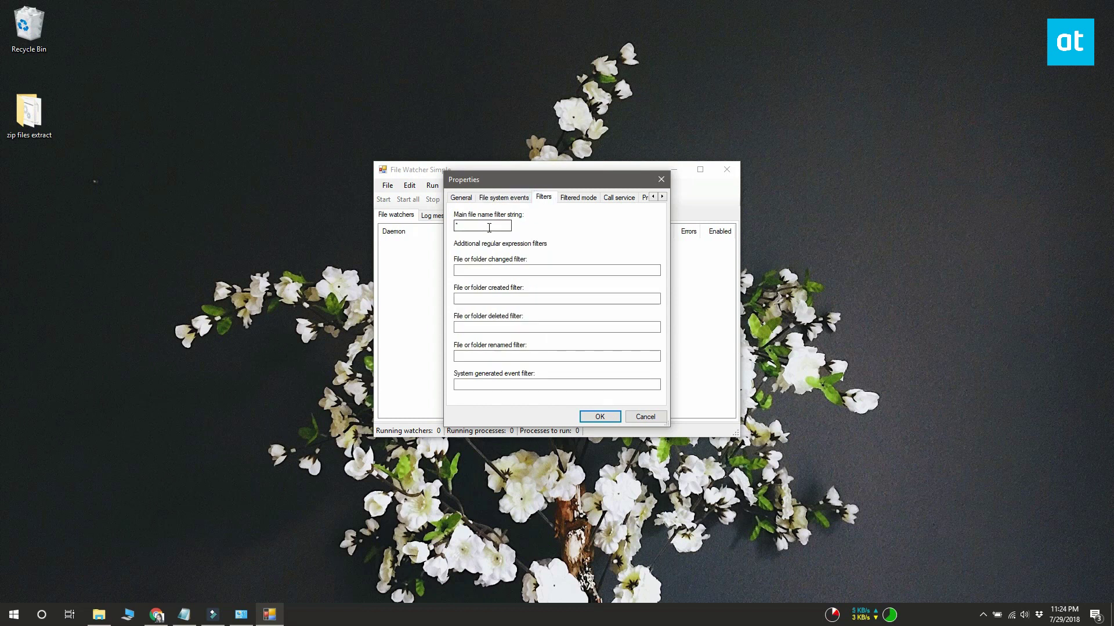
click(489, 229)
text(p)
click(664, 196)
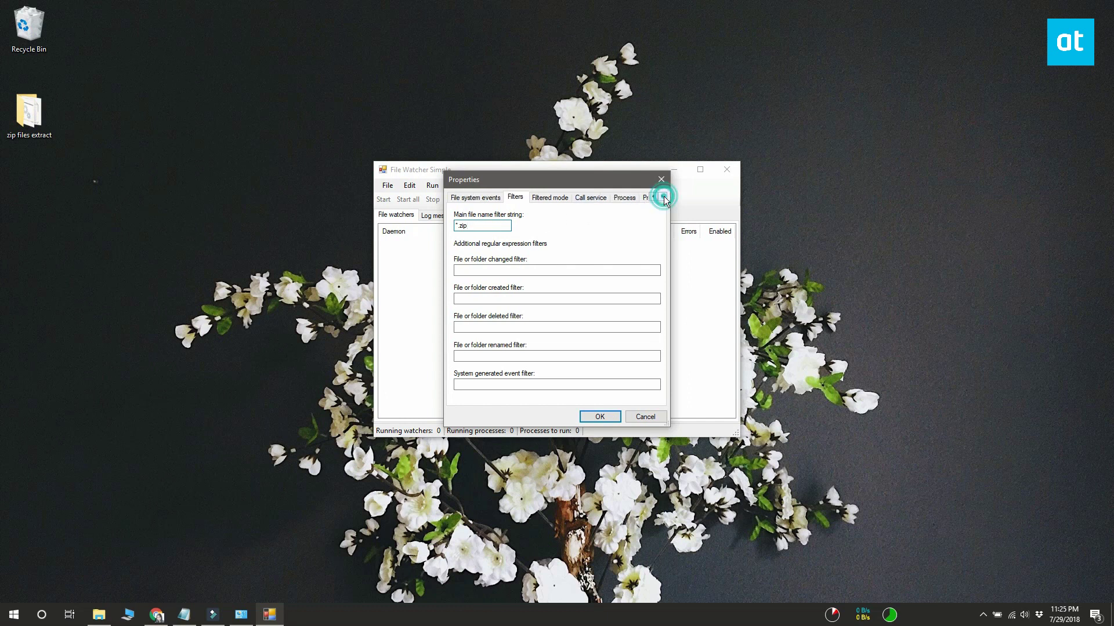
Set the watcher's process executable to extract zip.bat, with All files shown.
click(623, 198)
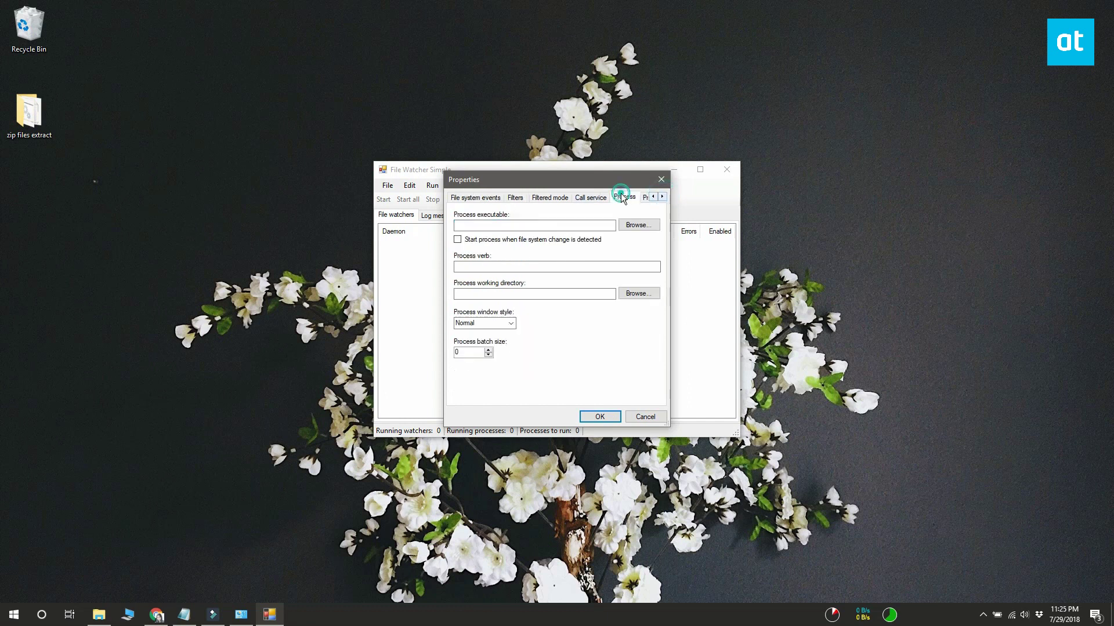
click(637, 225)
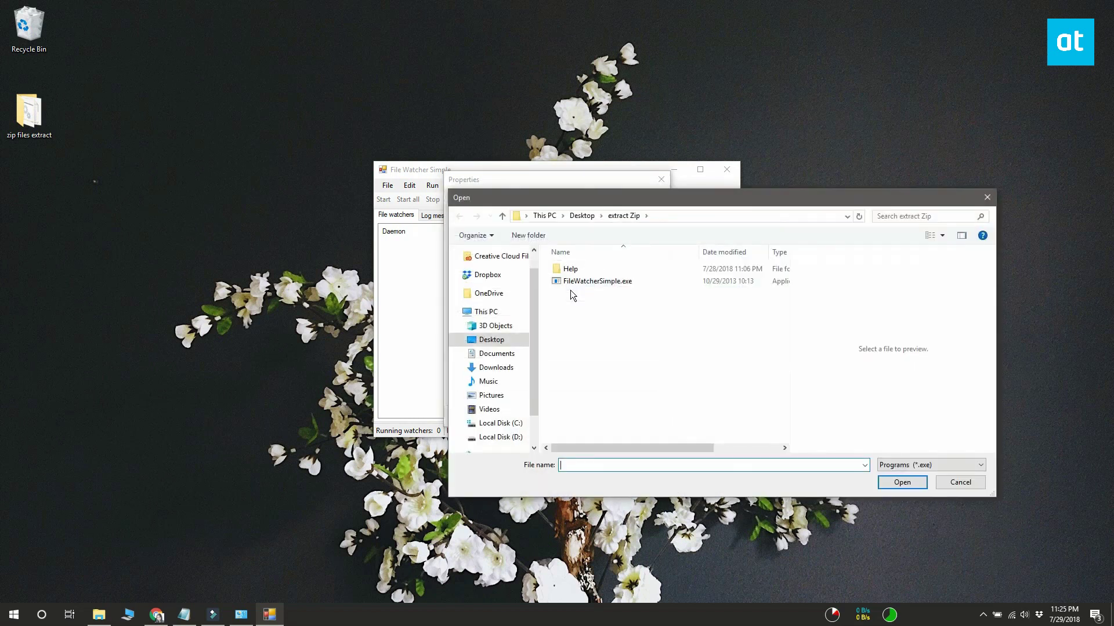
click(905, 468)
click(910, 484)
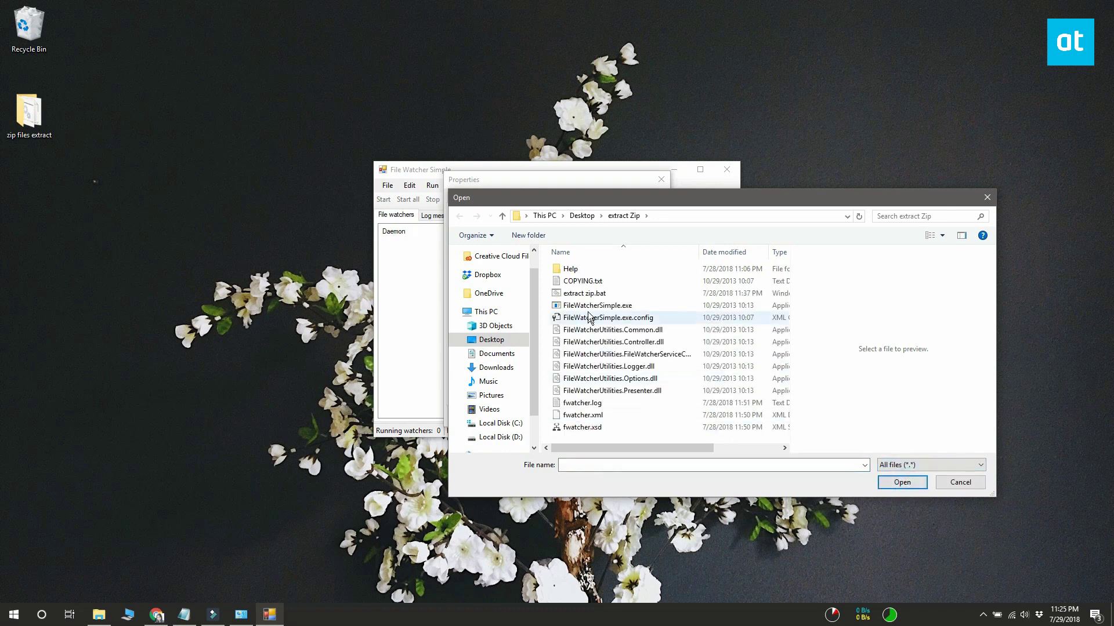
click(585, 293)
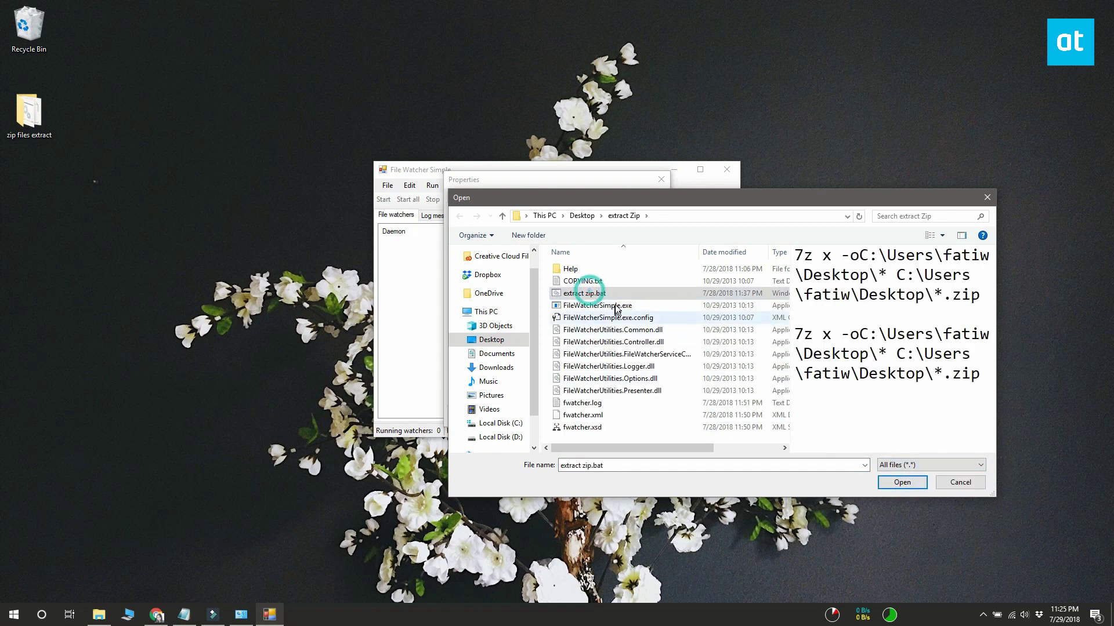
click(901, 483)
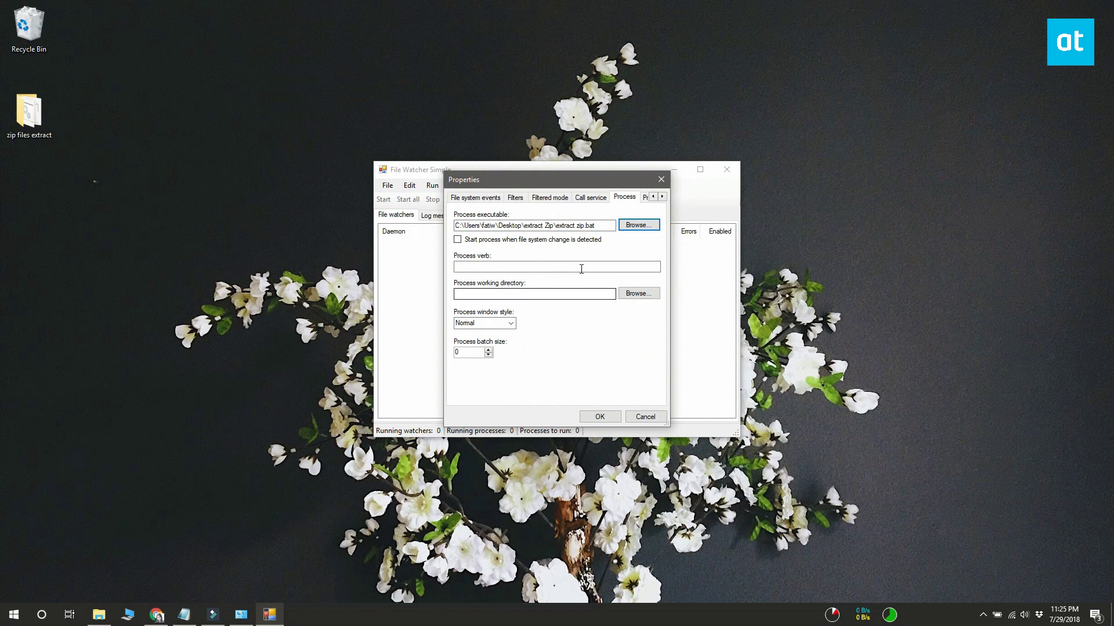
Browse to the Desktop folder for the process working directory.
click(634, 294)
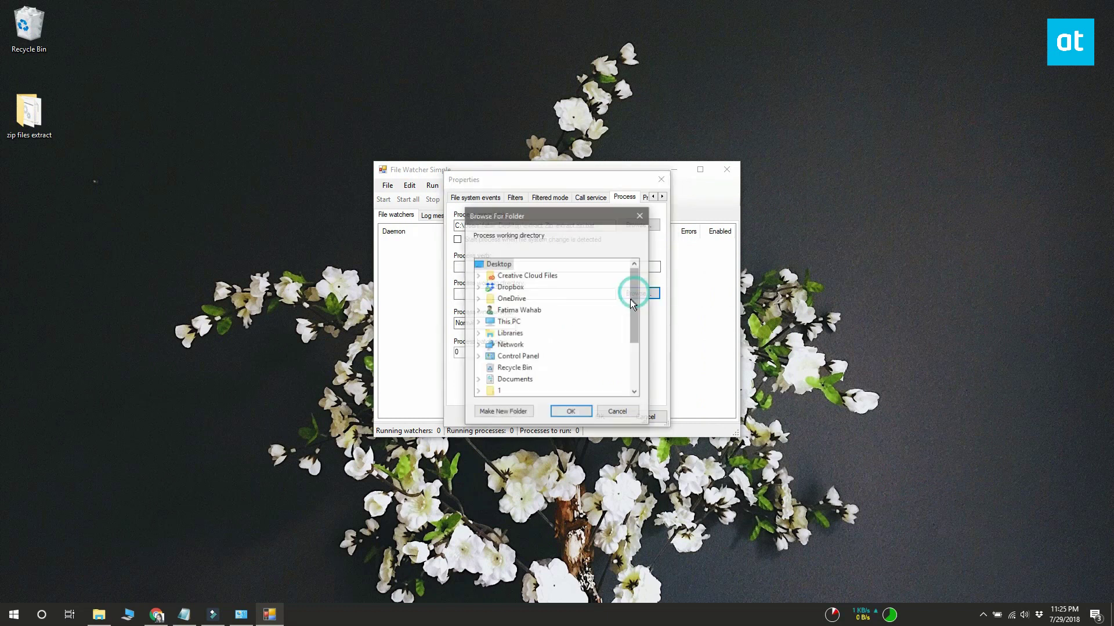
double_click(505, 323)
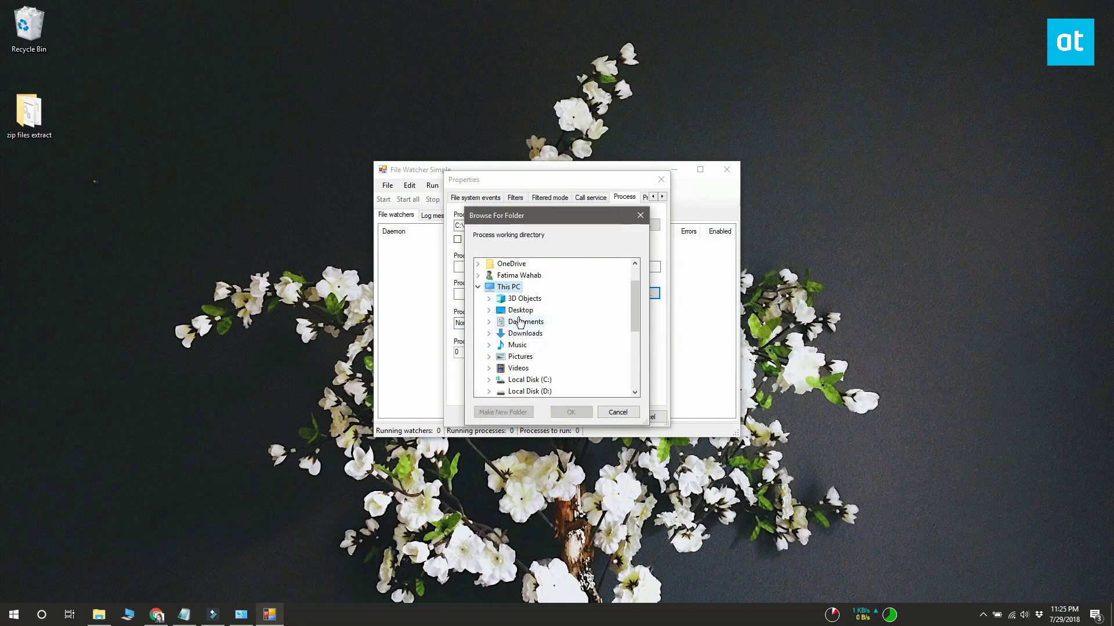
double_click(520, 310)
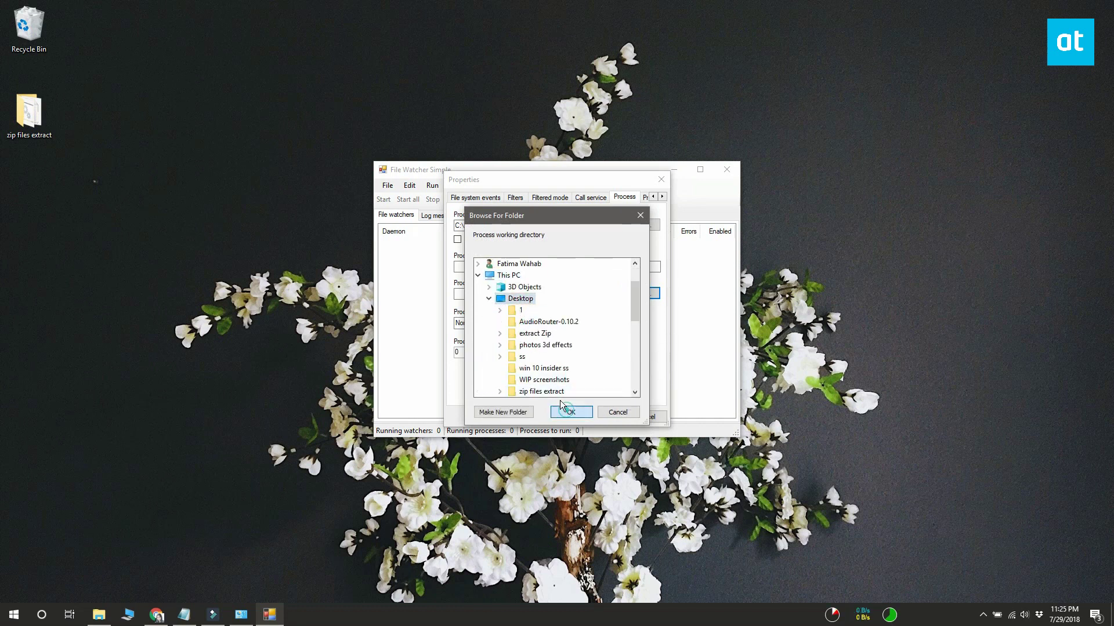
Confirm the Desktop working directory, enable 'Create no window', save, and select the watcher.
click(583, 413)
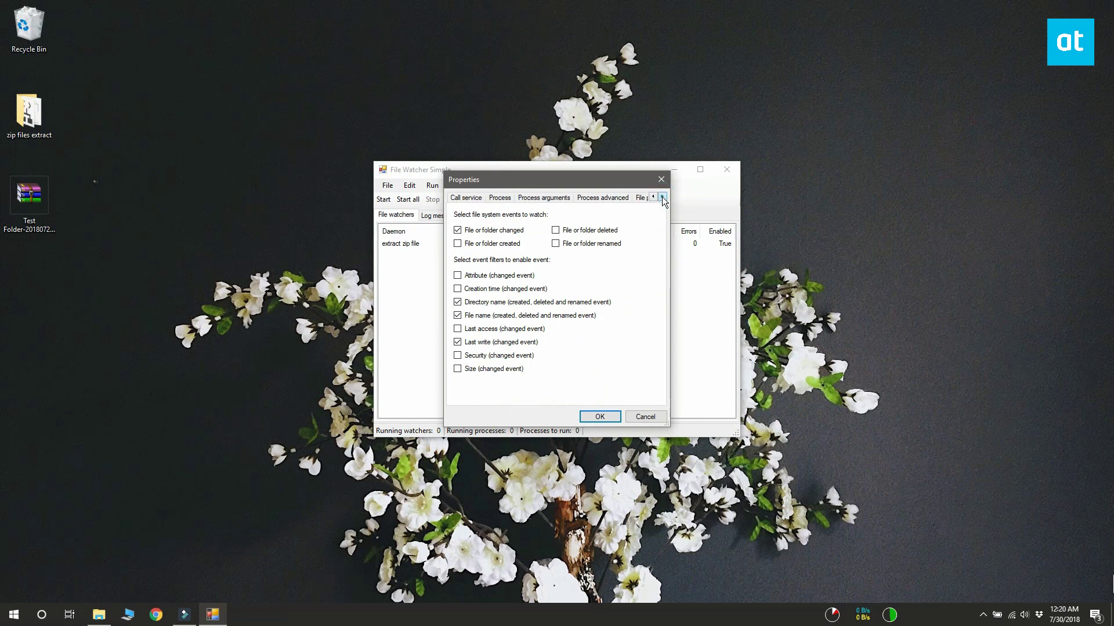
click(609, 198)
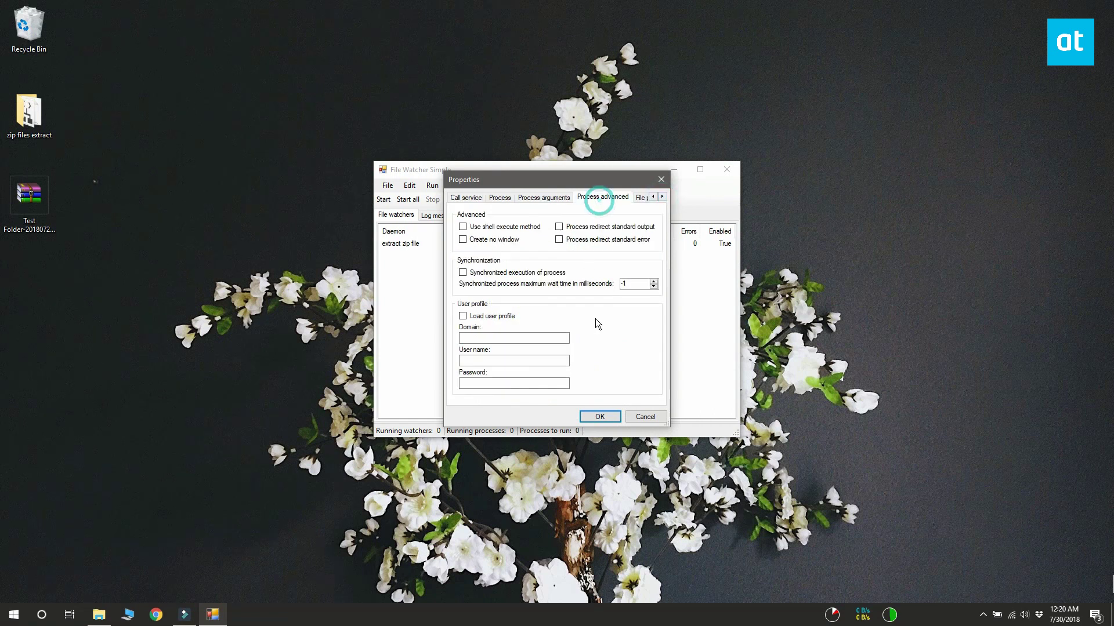
click(463, 240)
click(596, 416)
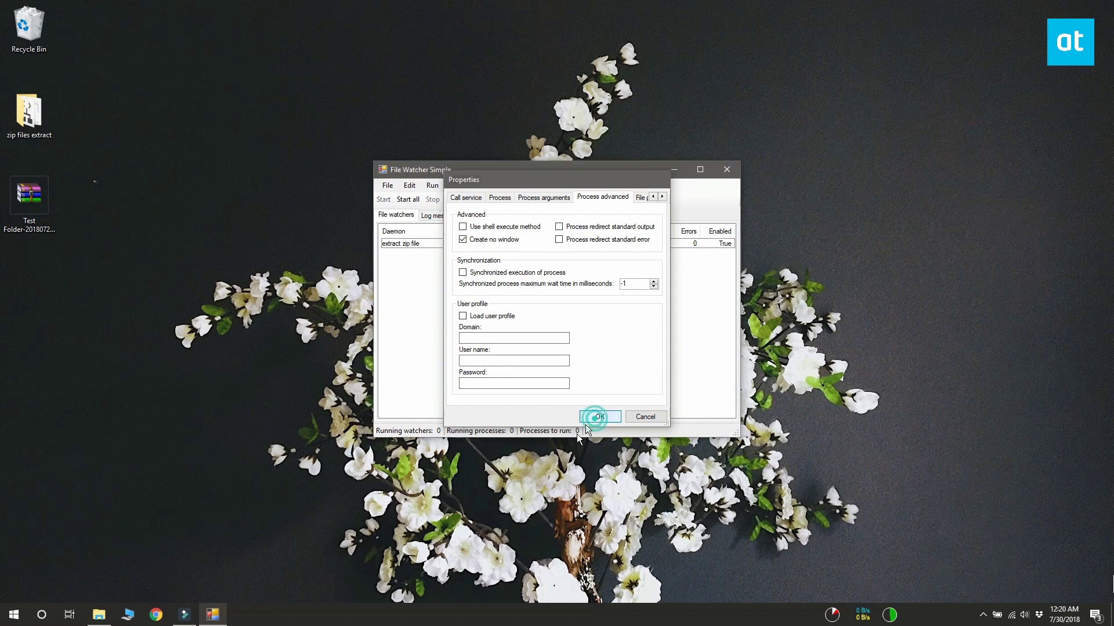
click(413, 246)
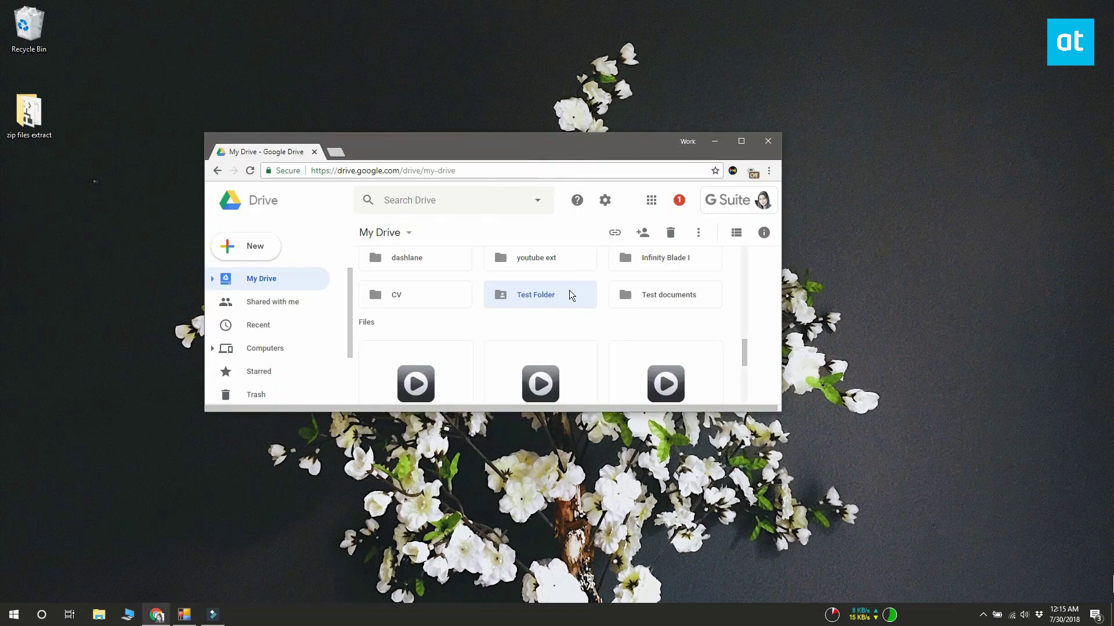
Download Test Folder from Google Drive as a zip and save it to the Desktop.
right_click(569, 295)
click(624, 394)
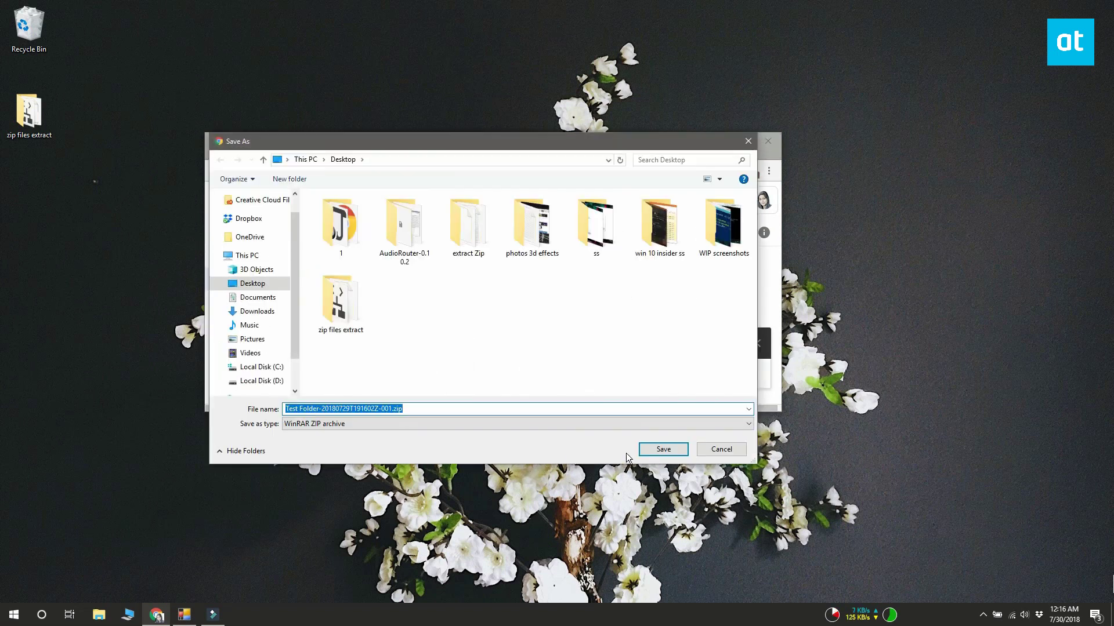
click(657, 451)
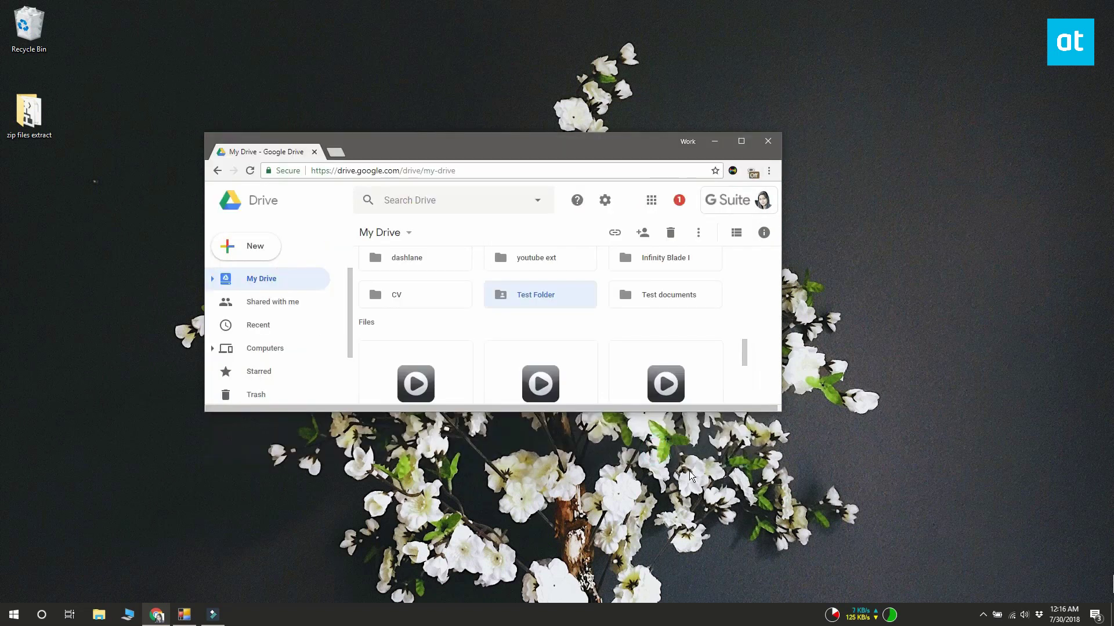